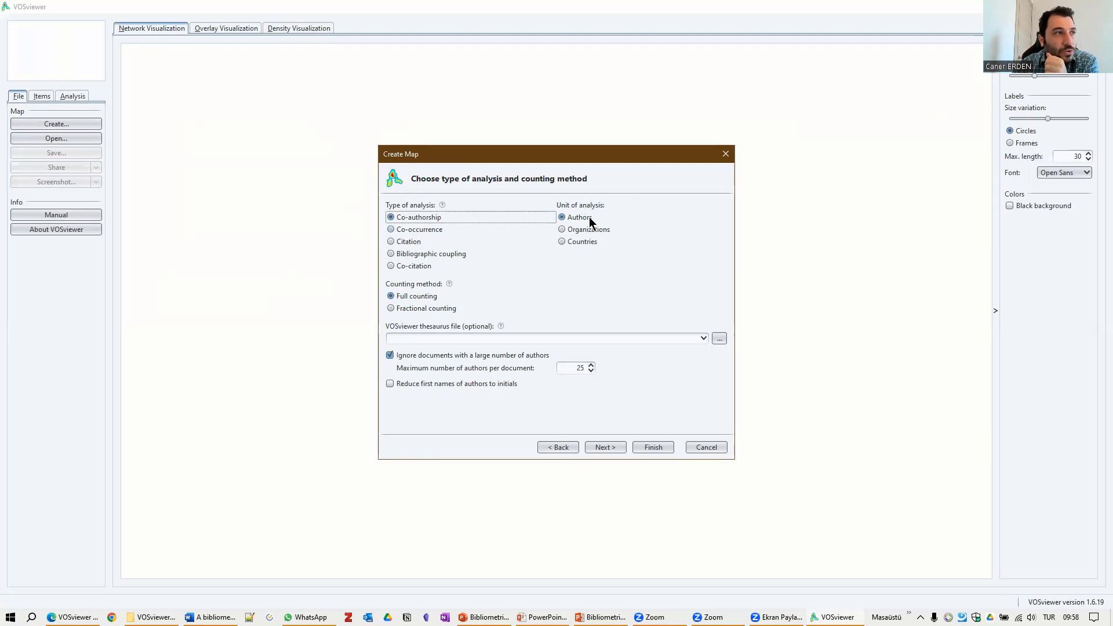
Choose co-authorship analysis by authors with full counting and a maximum of 25 authors per document, and continue to the thresholds
{"action": "left_click", "coordinate": [588, 218]}
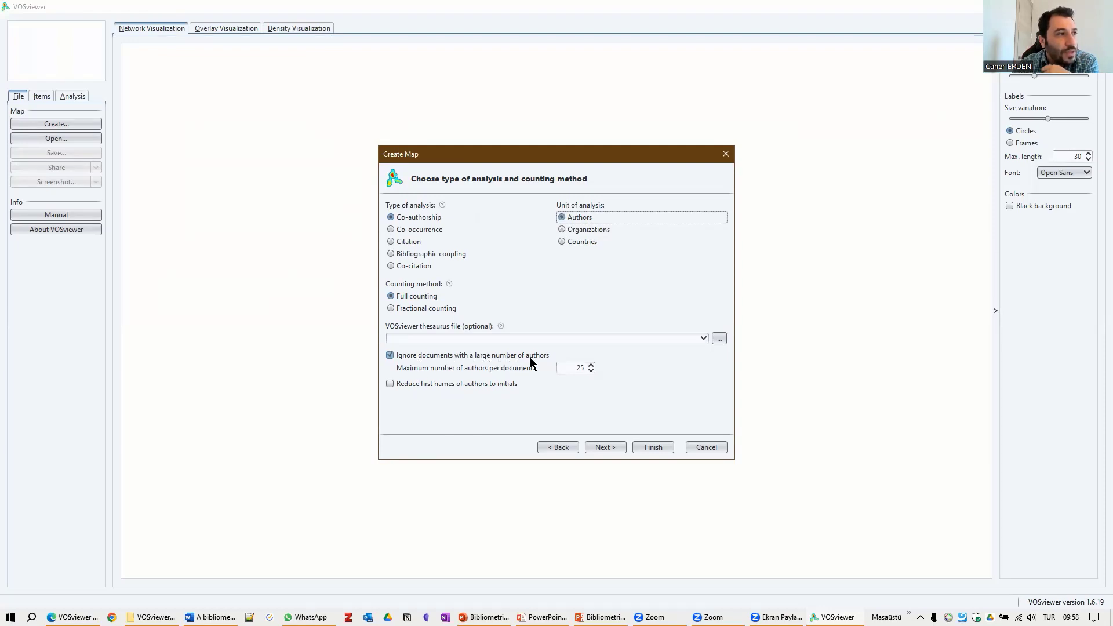
{"action": "double_click", "coordinate": [571, 369]}
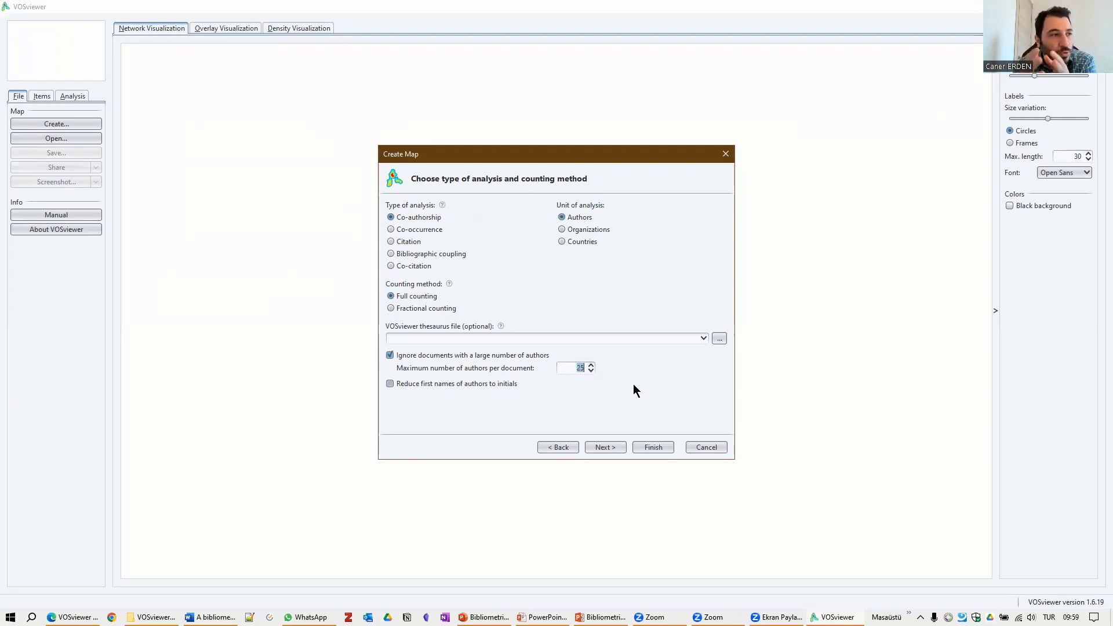
{"action": "left_click", "coordinate": [600, 446]}
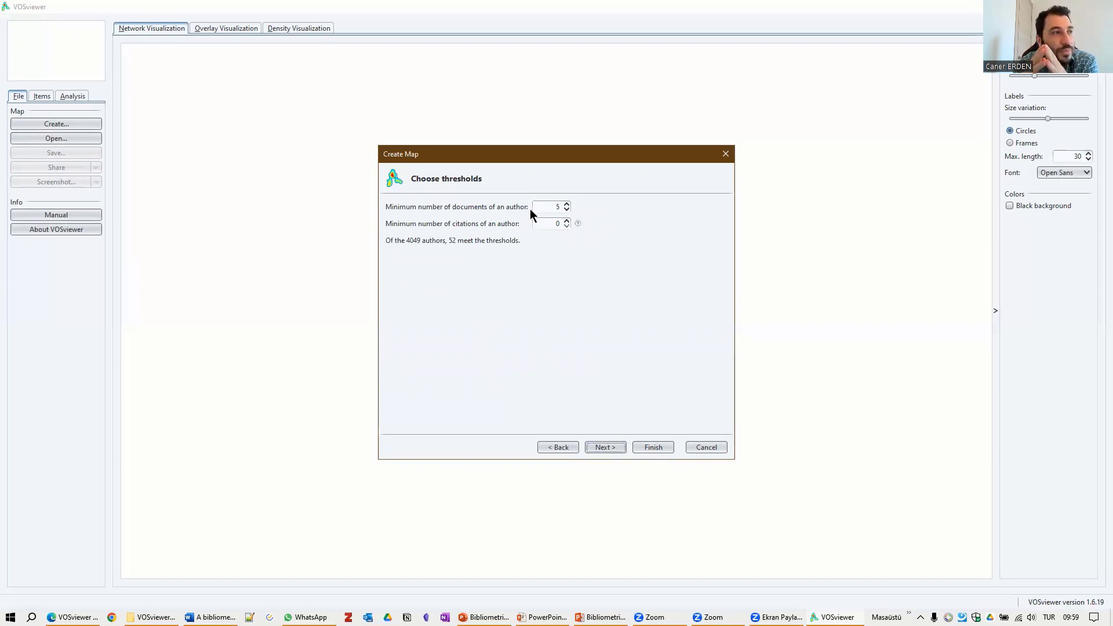
Set the minimum number of documents of an author to 2 and the minimum number of citations to 10
{"action": "left_click", "coordinate": [551, 208]}
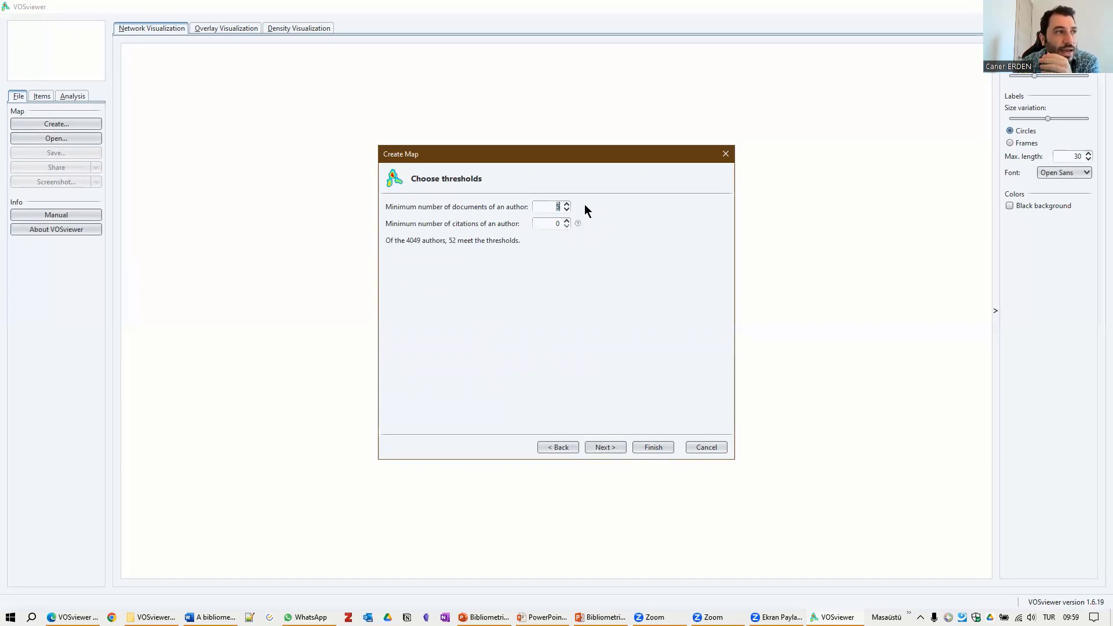
{"action": "type", "text": "4"}
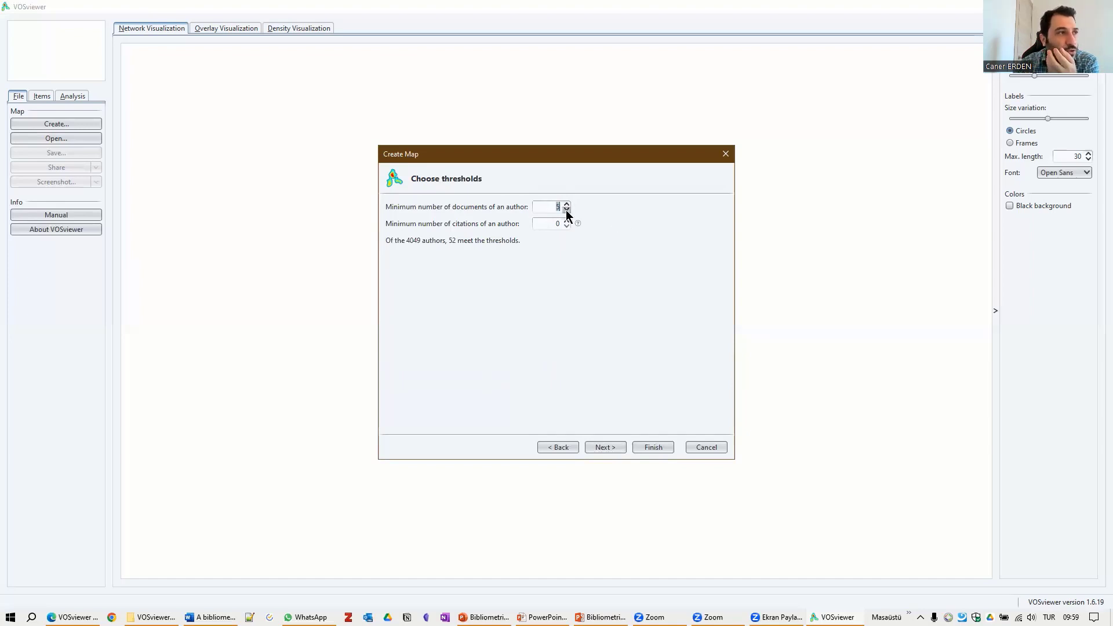
{"action": "left_click", "coordinate": [566, 210]}
{"action": "left_click", "coordinate": [566, 209]}
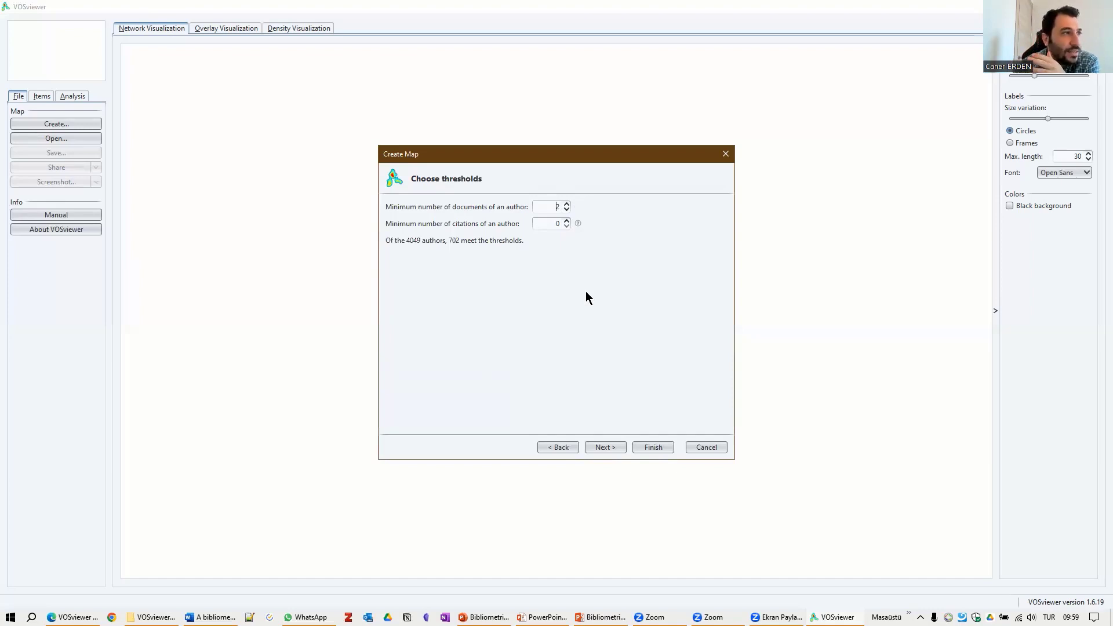
{"action": "double_click", "coordinate": [554, 224]}
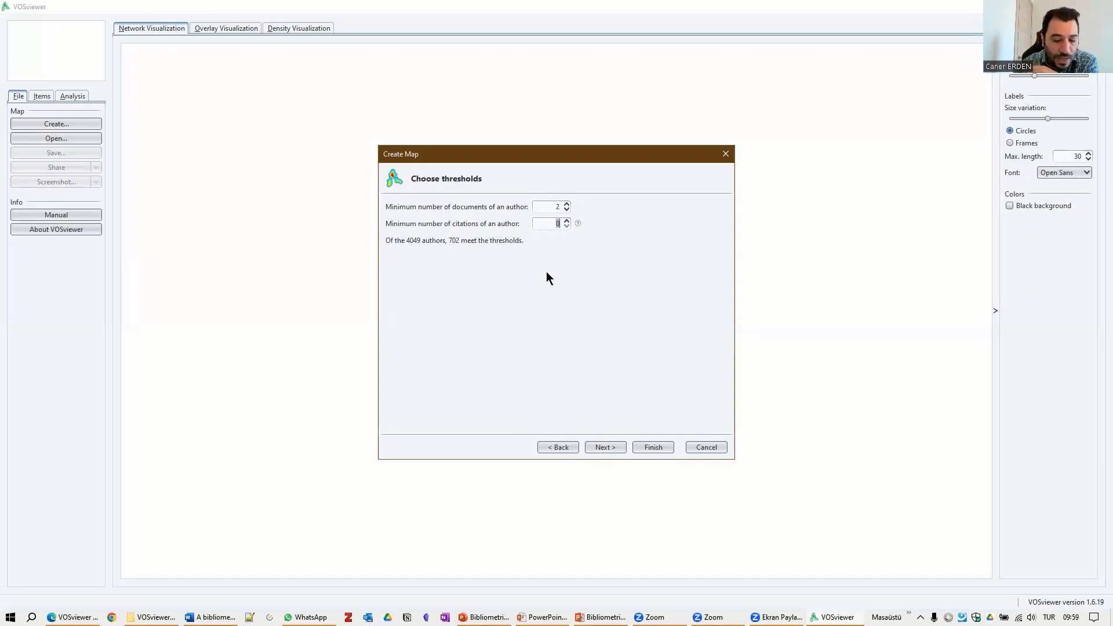
{"action": "type", "text": "10"}
{"action": "key", "text": "Tab"}
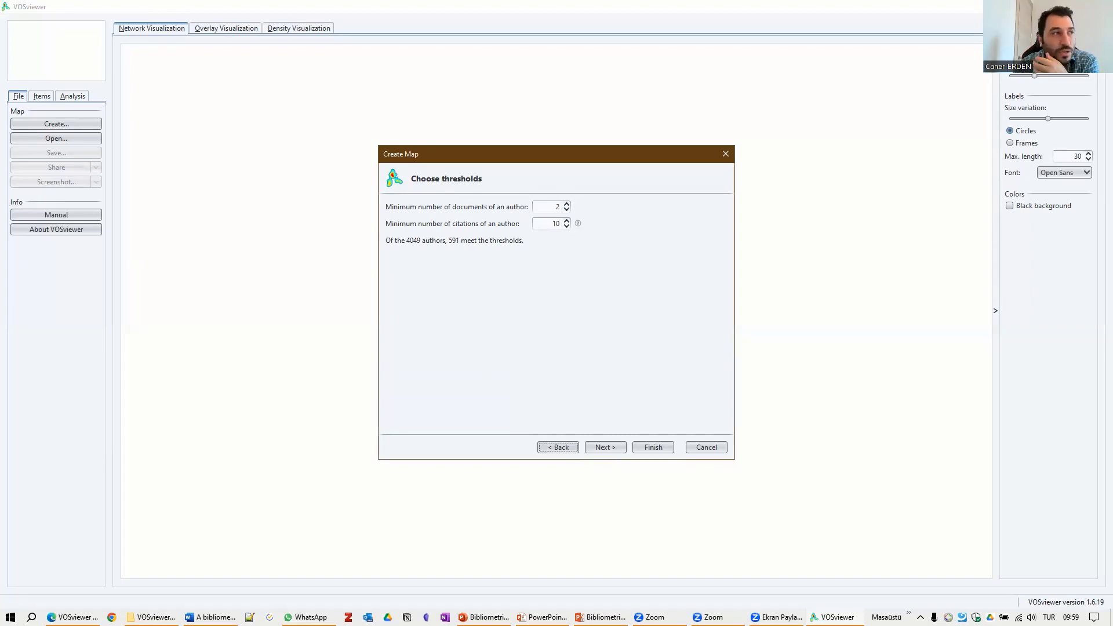
Switch to the presentation, view the slide on thresholds and number of authors, and return to VOSviewer
{"action": "key", "text": "alt+Tab"}
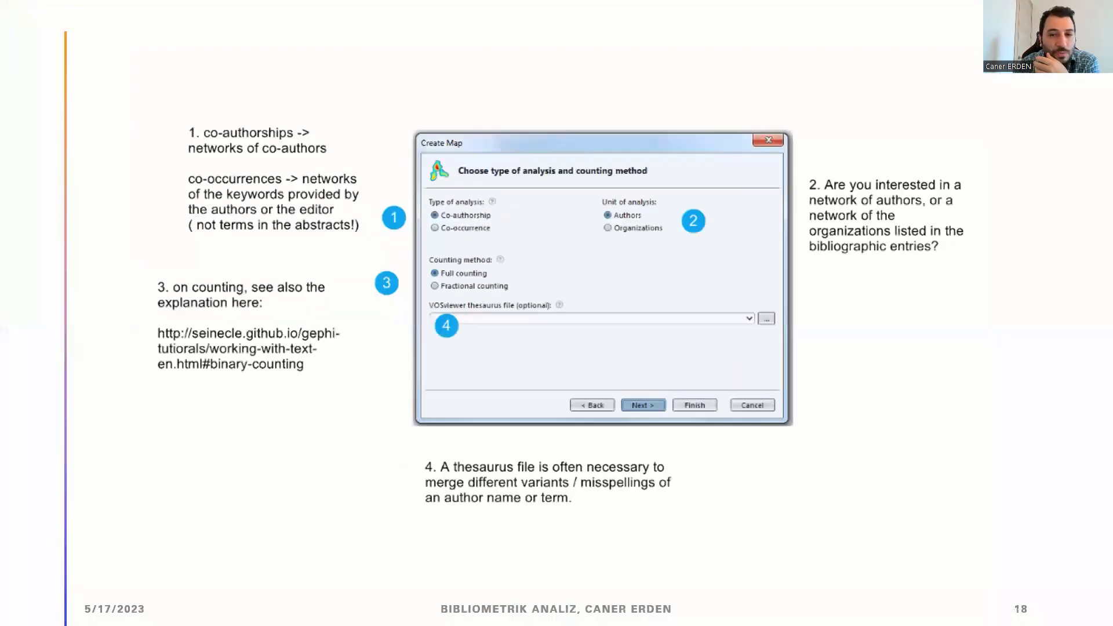
{"action": "key", "text": "Right"}
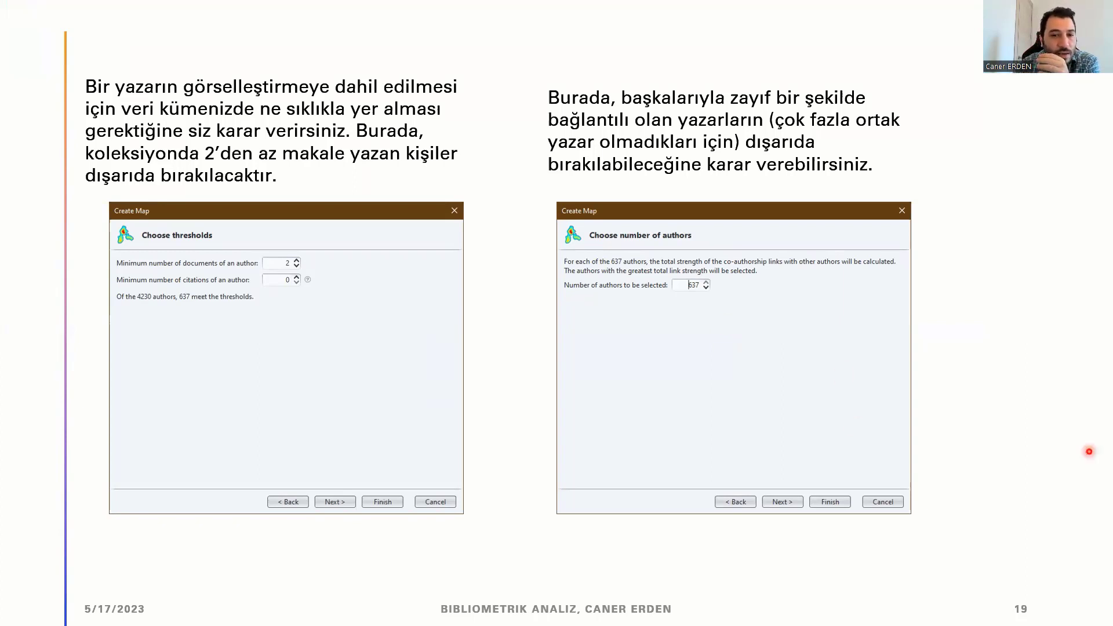
{"action": "key", "text": "alt+Tab"}
Keep 591 as the number of authors to select and continue to the author verification list
{"action": "left_click", "coordinate": [604, 447]}
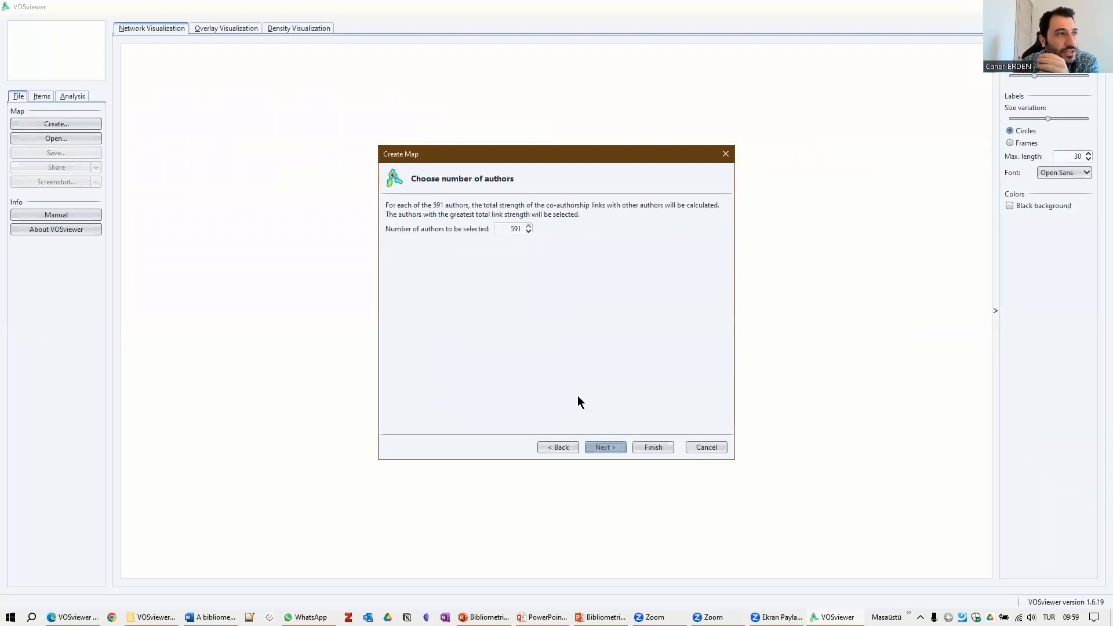
{"action": "double_click", "coordinate": [509, 227]}
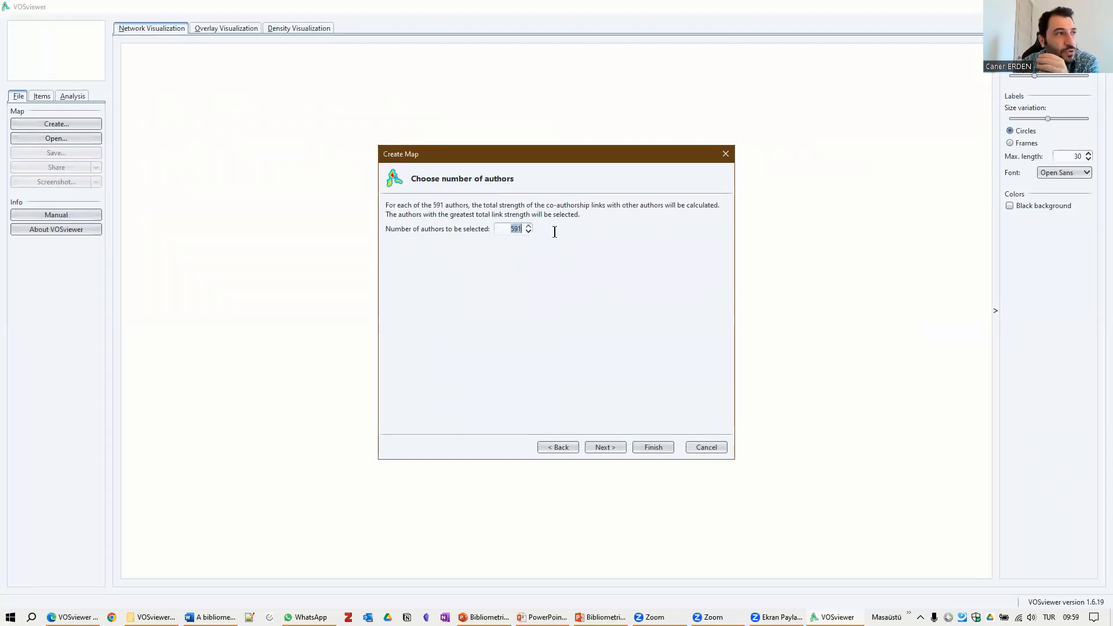
{"action": "left_click", "coordinate": [622, 447]}
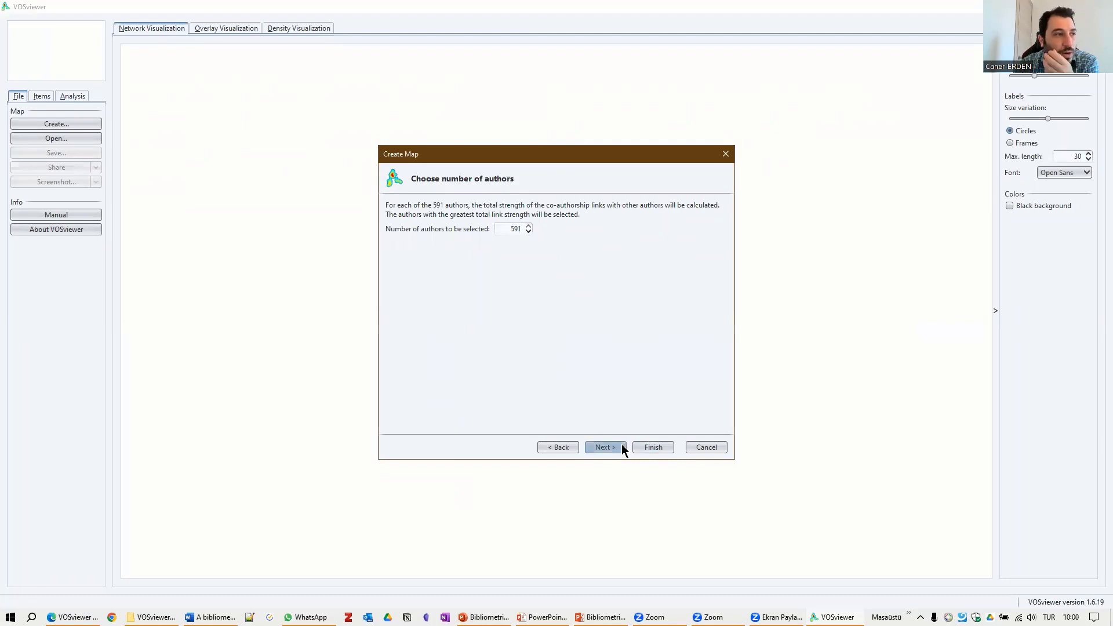
Review the selected authors and sort the list by number of documents in descending order
{"action": "scroll", "coordinate": [573, 318], "scroll_direction": "down", "scroll_amount": 20}
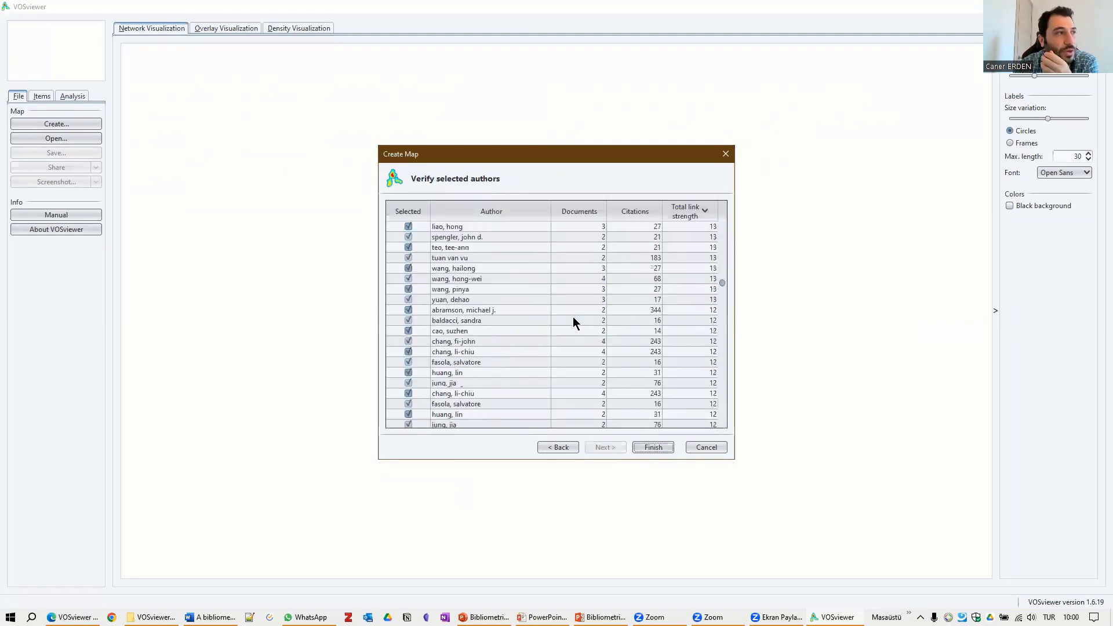
{"action": "scroll", "coordinate": [573, 317], "scroll_direction": "up", "scroll_amount": 20}
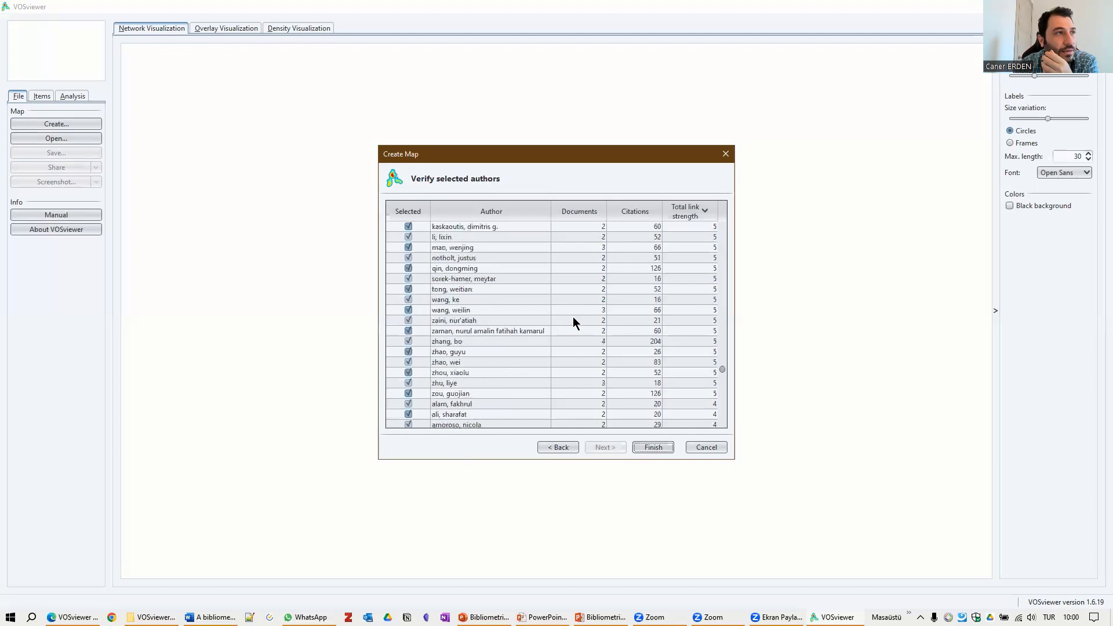
{"action": "scroll", "coordinate": [573, 316], "scroll_direction": "up", "scroll_amount": 3}
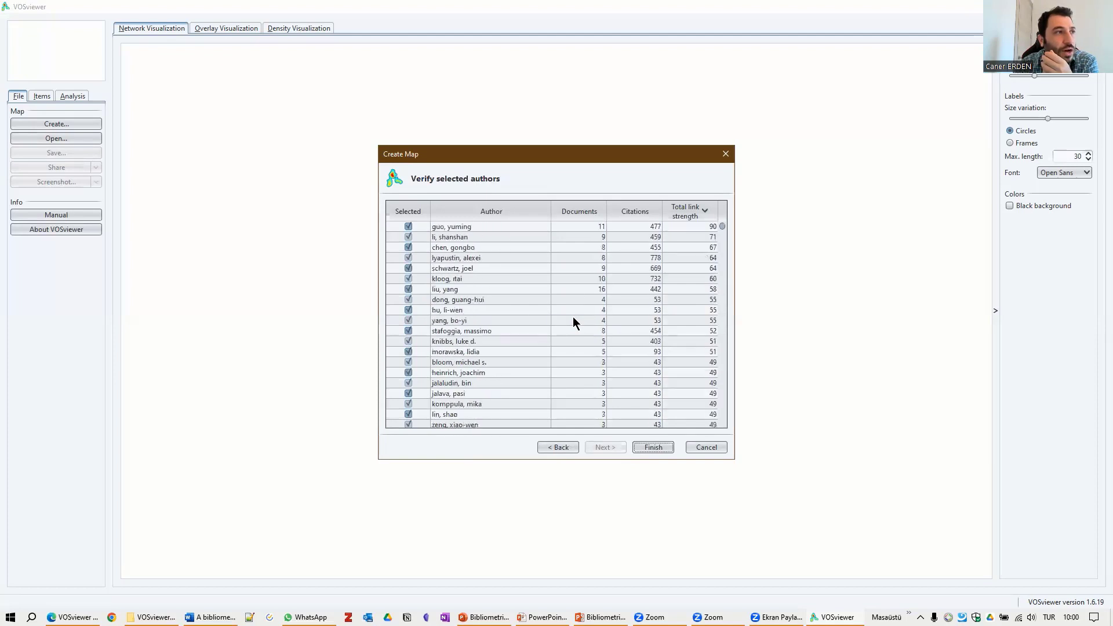
{"action": "left_click", "coordinate": [587, 212]}
{"action": "left_click", "coordinate": [587, 212]}
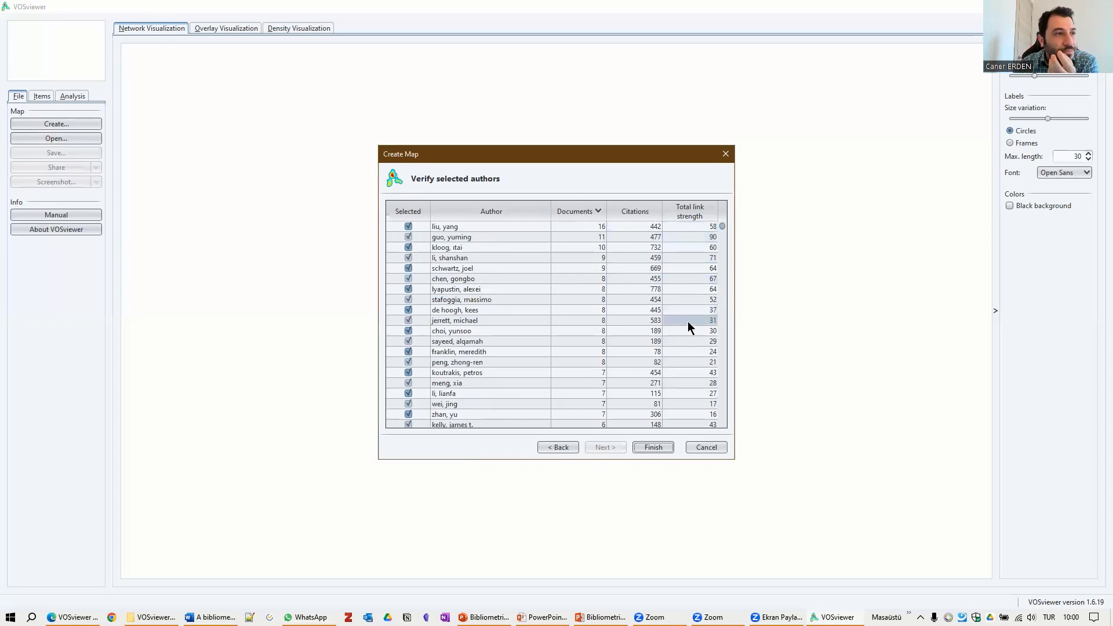
{"action": "scroll", "coordinate": [687, 318], "scroll_direction": "down", "scroll_amount": 10}
{"action": "scroll", "coordinate": [686, 316], "scroll_direction": "up", "scroll_amount": 10}
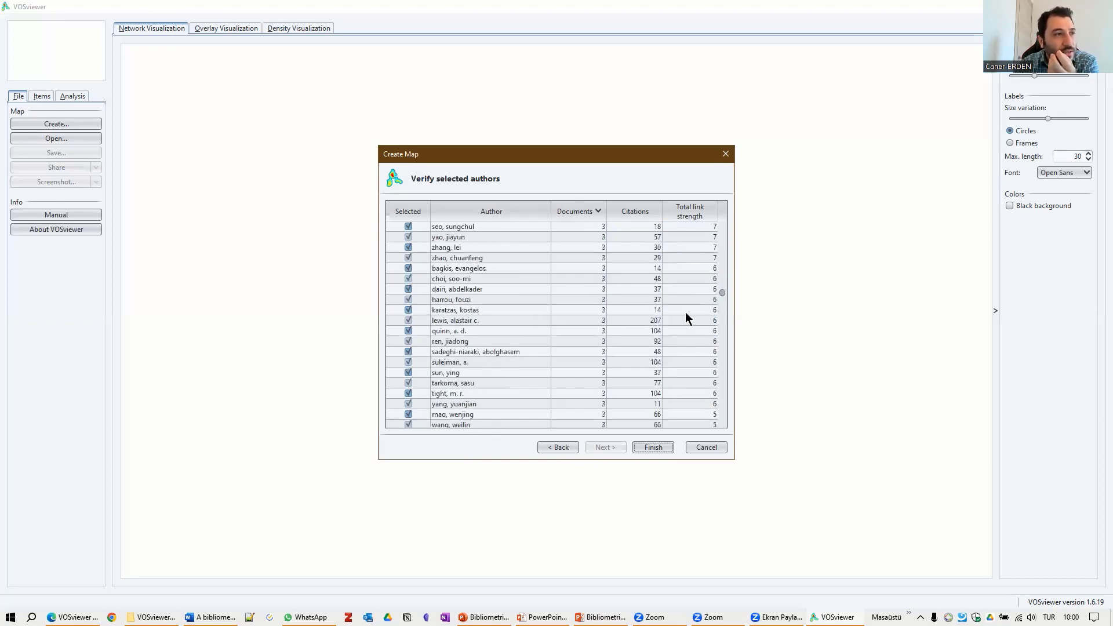
{"action": "scroll", "coordinate": [685, 318], "scroll_direction": "up", "scroll_amount": 5}
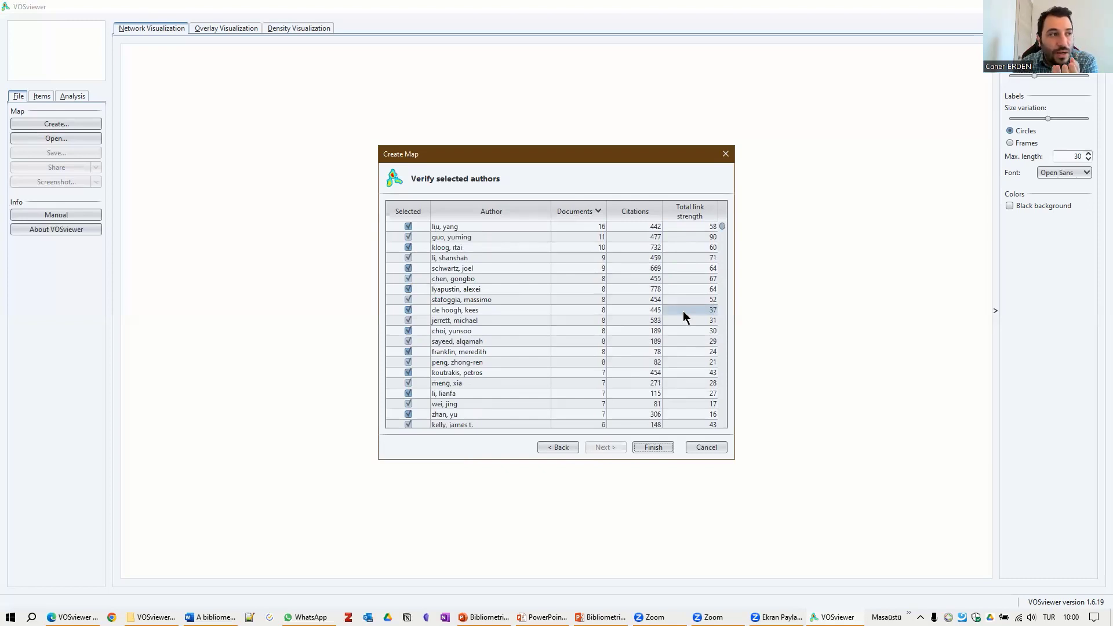
Finish creating the map, showing only the largest set of connected items
{"action": "left_click", "coordinate": [647, 448]}
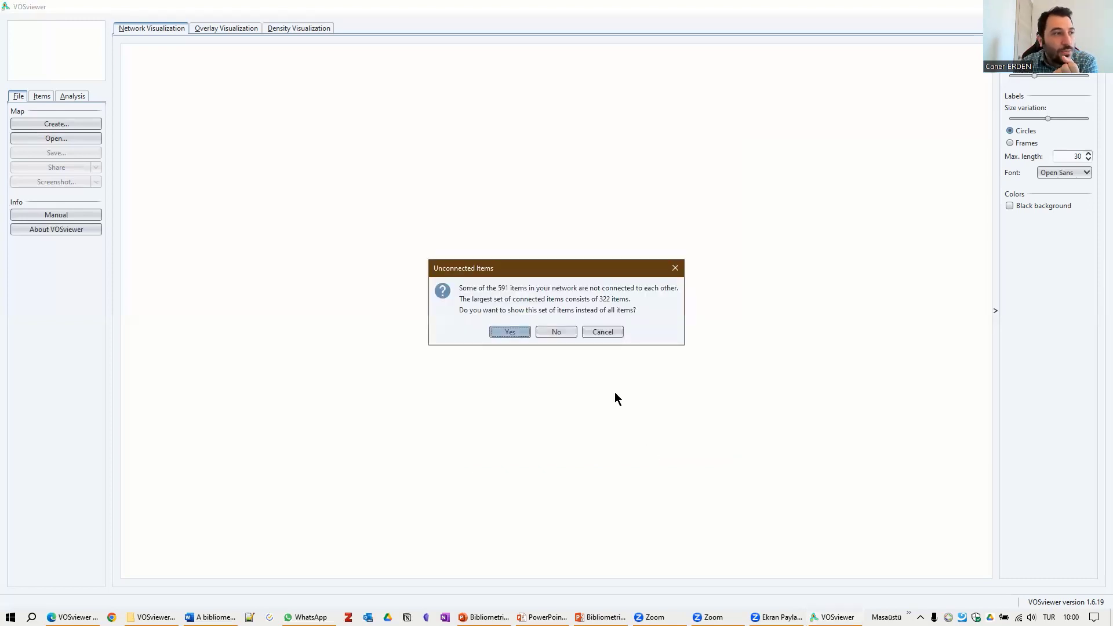
{"action": "left_click", "coordinate": [509, 328]}
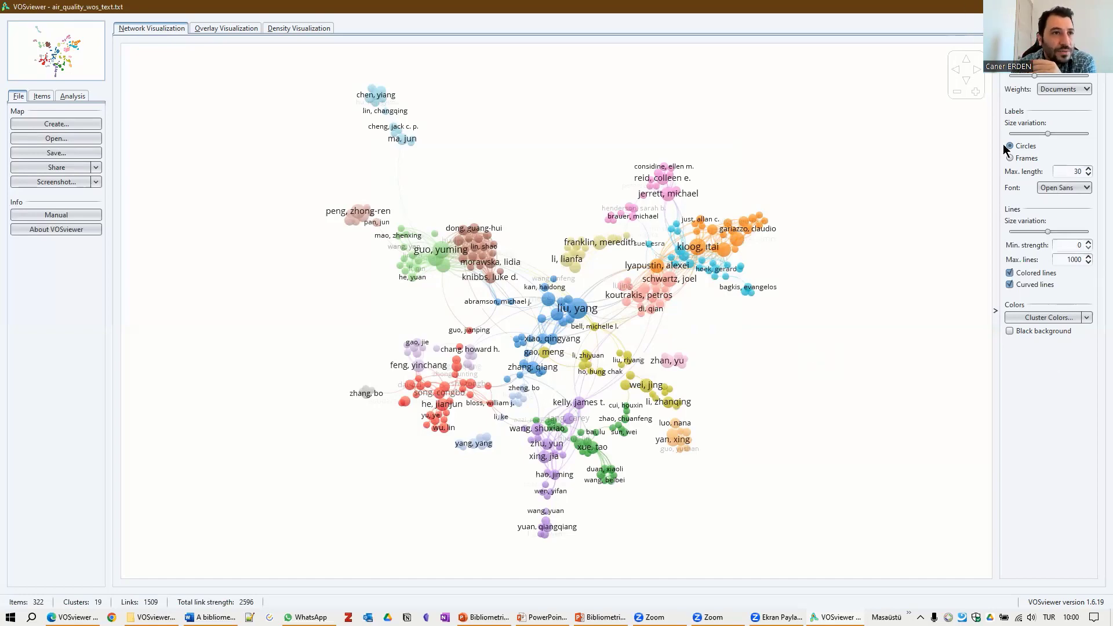
Try a black background for the network map, inspect the links around its centre, and turn the black background off
{"action": "left_click", "coordinate": [1010, 331]}
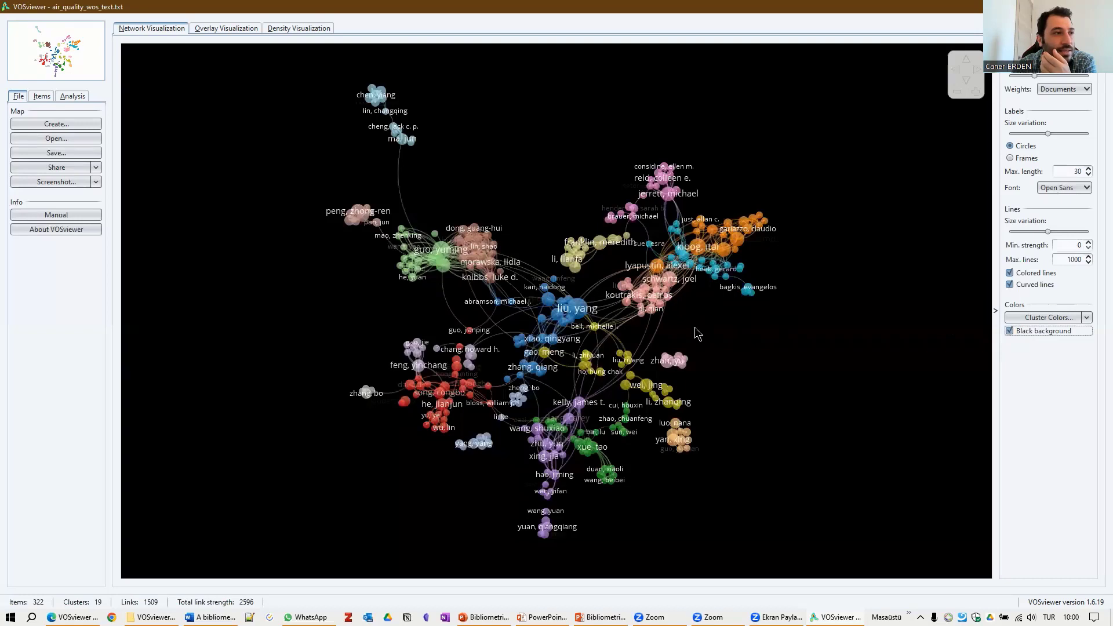
{"action": "scroll", "coordinate": [695, 327], "scroll_direction": "up", "scroll_amount": 3}
{"action": "scroll", "coordinate": [696, 331], "scroll_direction": "up", "scroll_amount": 1}
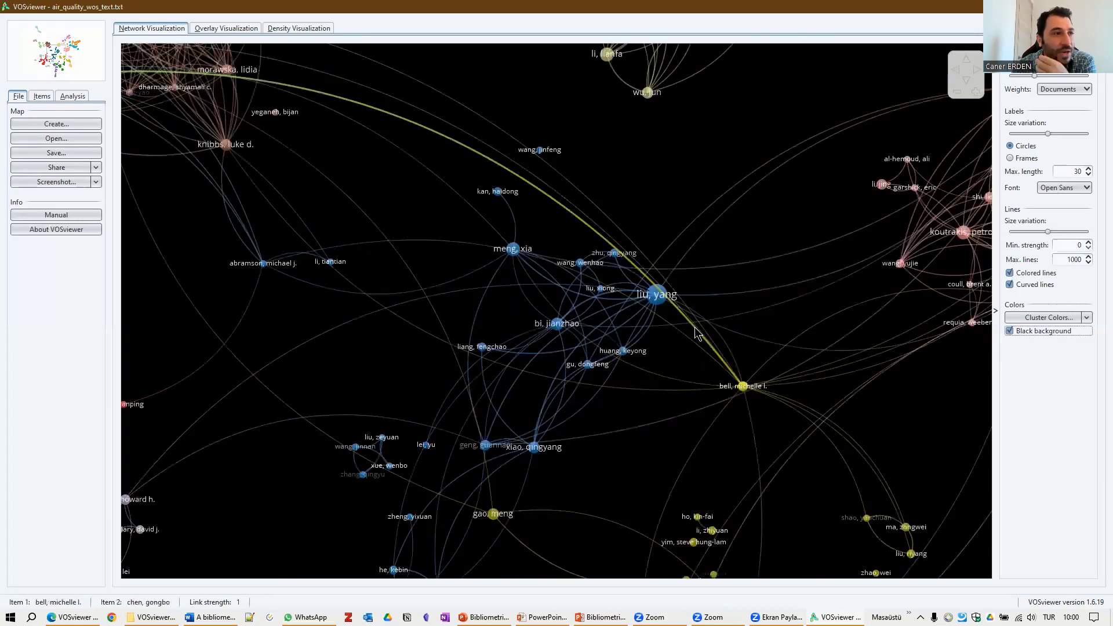
{"action": "scroll", "coordinate": [695, 330], "scroll_direction": "down", "scroll_amount": 5}
{"action": "left_click", "coordinate": [1011, 330]}
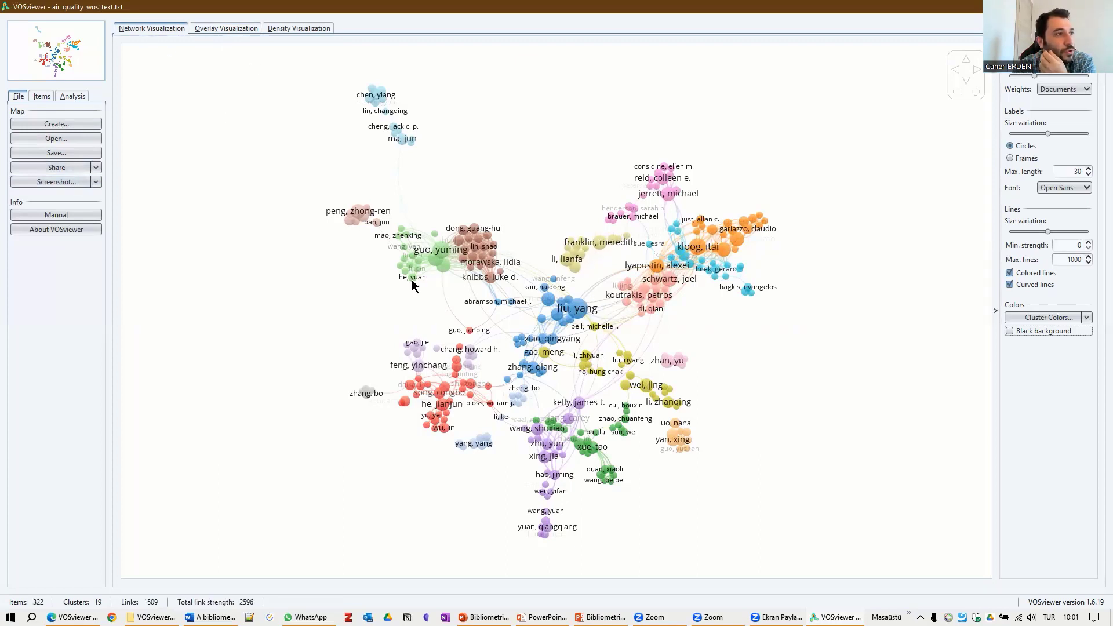
View the map as an overlay and as a density visualization, and return to the network visualization
{"action": "left_click", "coordinate": [239, 28]}
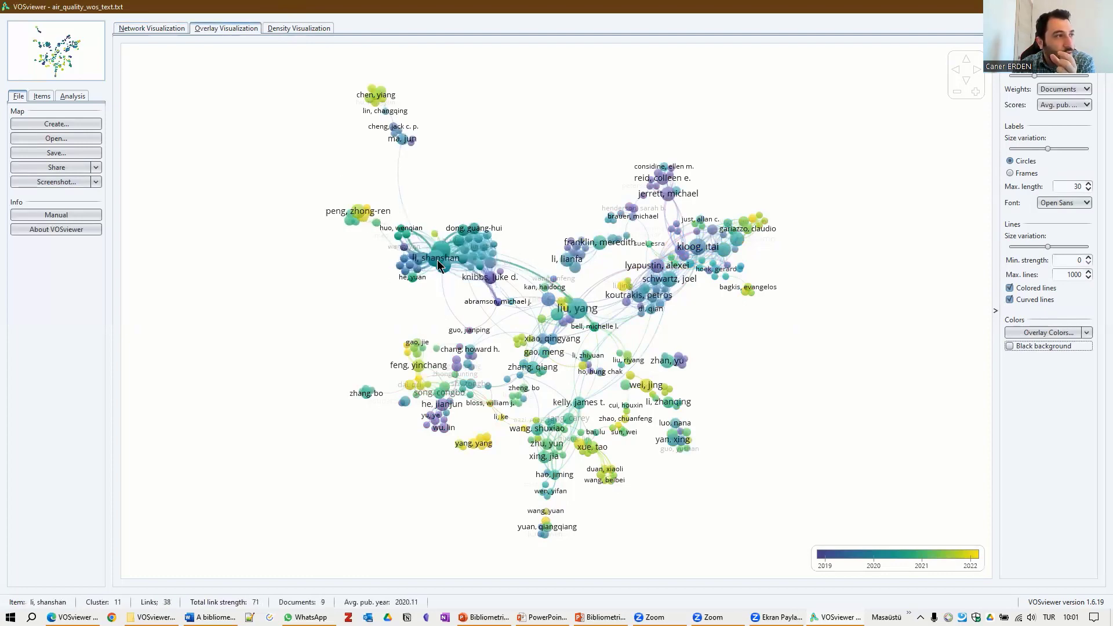
{"action": "left_click", "coordinate": [294, 27]}
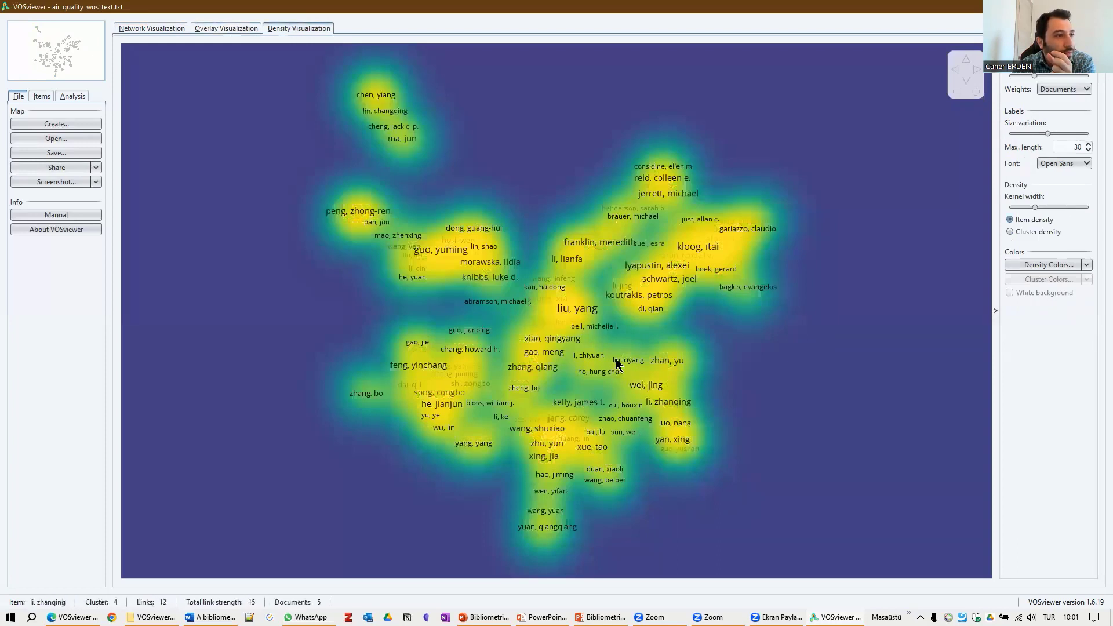
{"action": "left_click", "coordinate": [154, 28]}
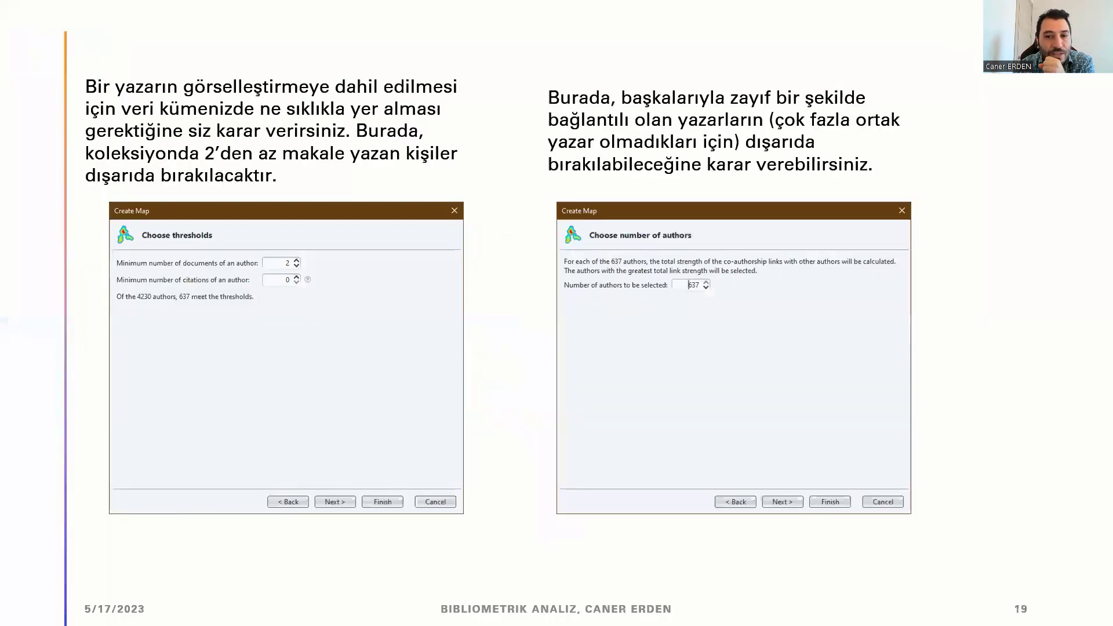
View the presentation slides up to the one explaining the resulting co-author network, and return to VOSviewer
{"action": "key", "text": "Right"}
{"action": "key", "text": "Right"}
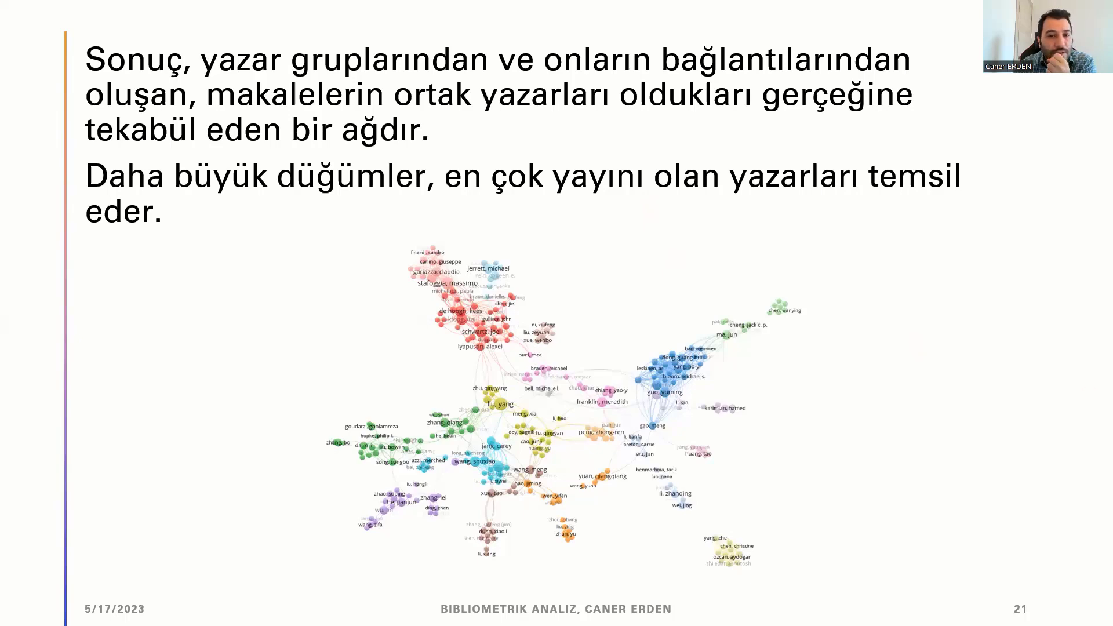
{"action": "key", "text": "alt+Tab"}
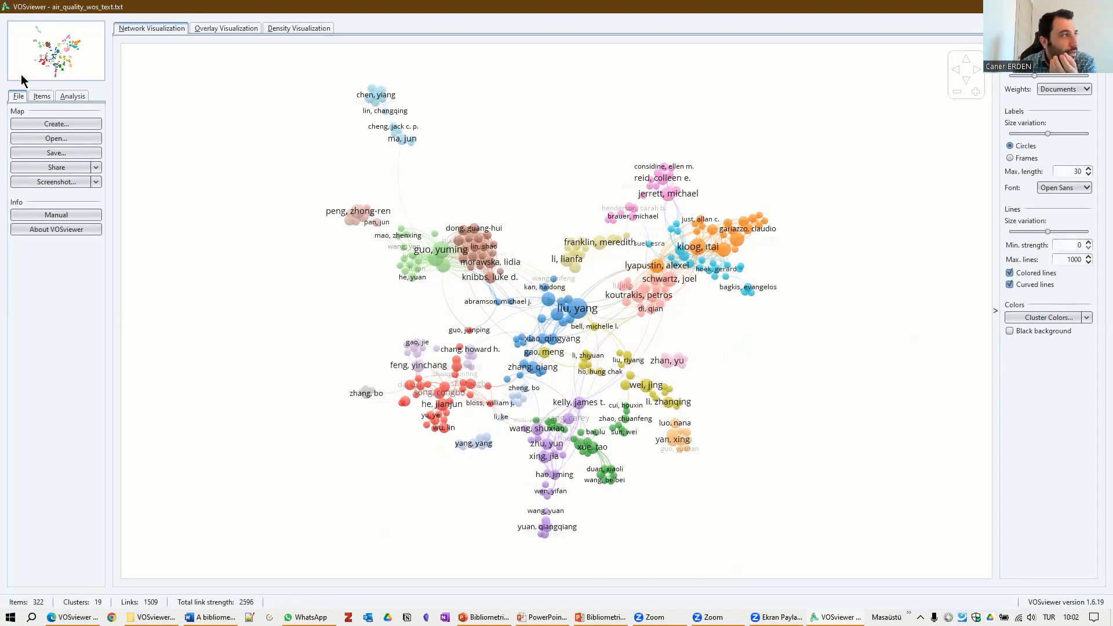
Examine the map's item list to see which authors are grouped in each cluster
{"action": "left_click", "coordinate": [33, 97]}
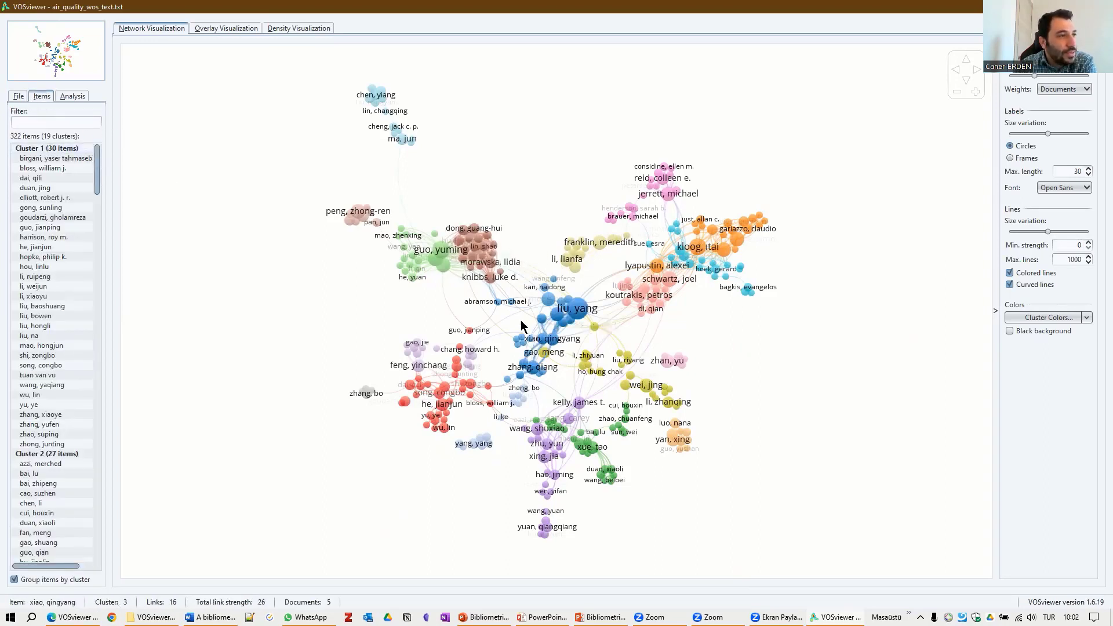
{"action": "left_click", "coordinate": [40, 148]}
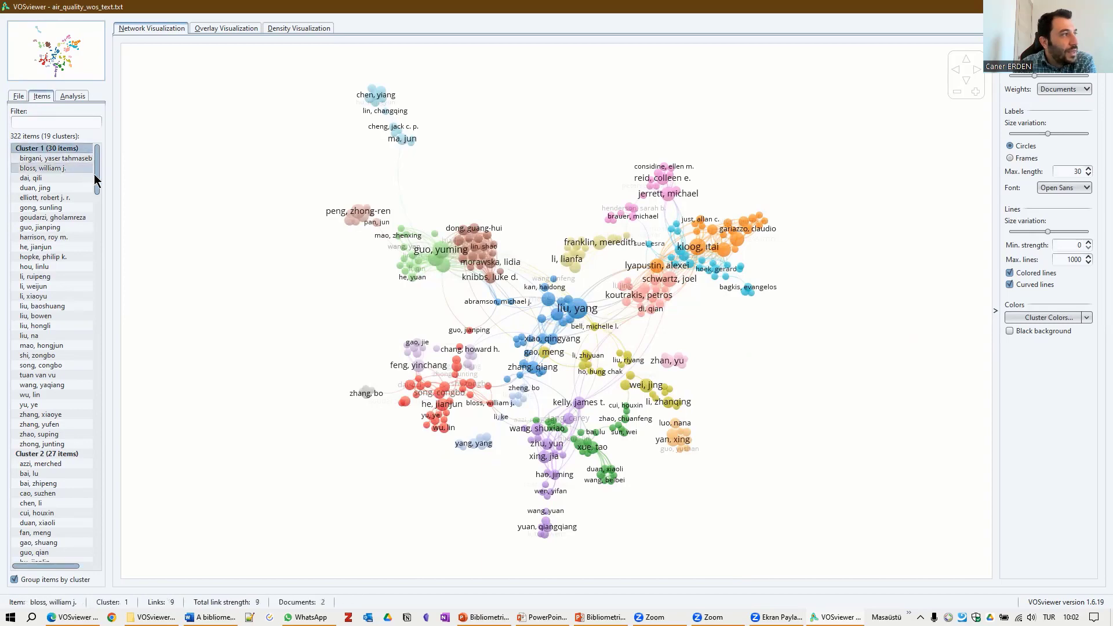
{"action": "left_click_drag", "start_coordinate": [97, 192], "coordinate": [70, 149]}
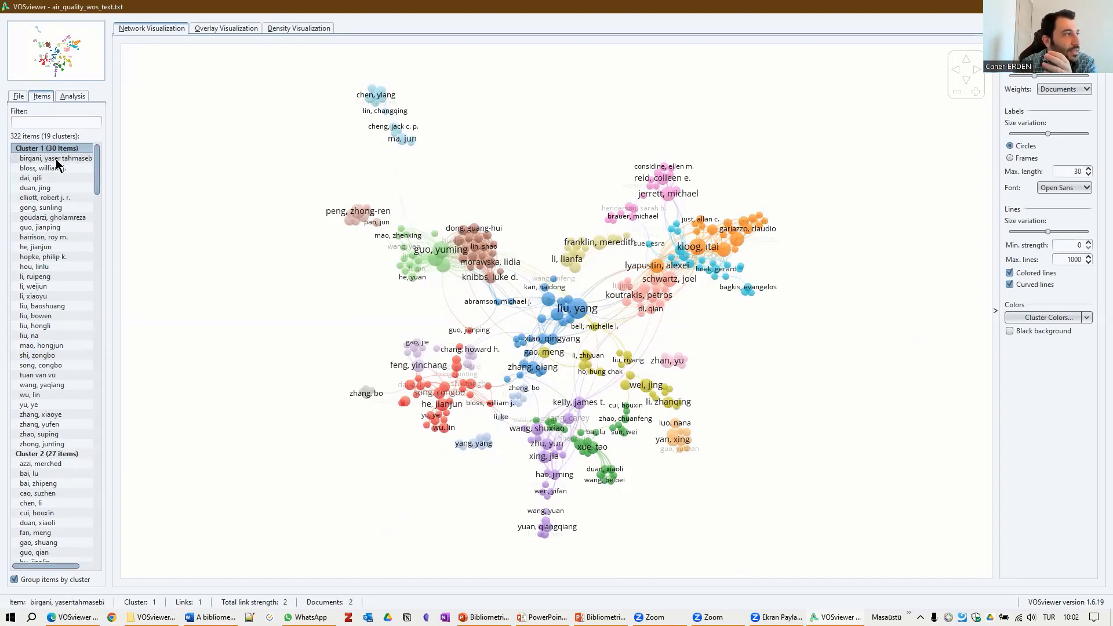
{"action": "scroll", "coordinate": [67, 243], "scroll_direction": "down", "scroll_amount": 4}
{"action": "scroll", "coordinate": [68, 267], "scroll_direction": "down", "scroll_amount": 5}
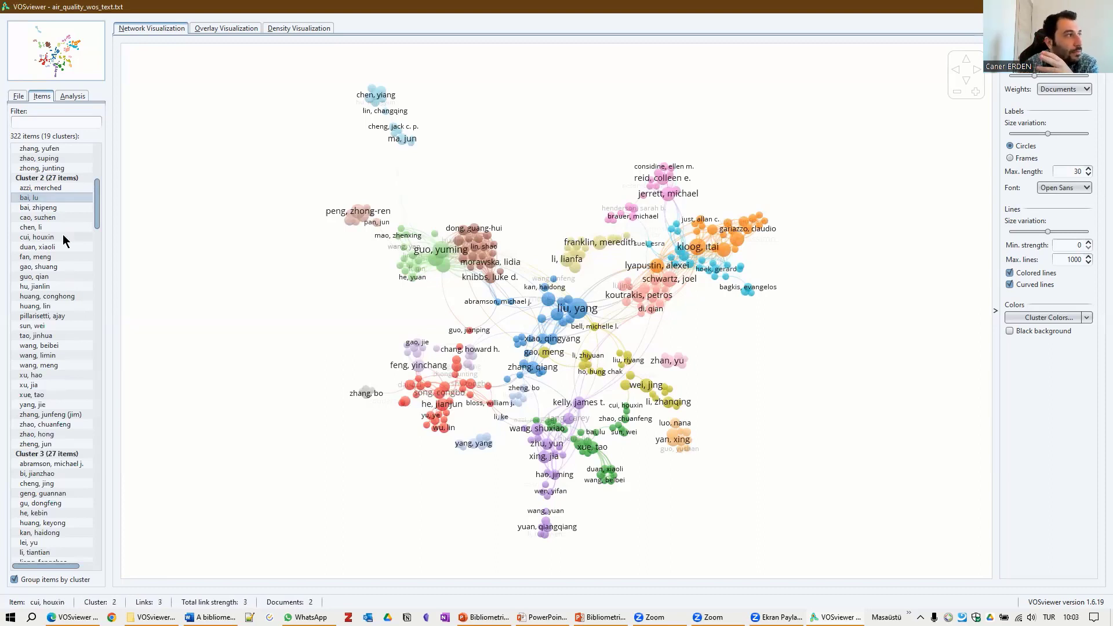
{"action": "scroll", "coordinate": [53, 249], "scroll_direction": "down", "scroll_amount": 20}
{"action": "scroll", "coordinate": [49, 251], "scroll_direction": "up", "scroll_amount": 20}
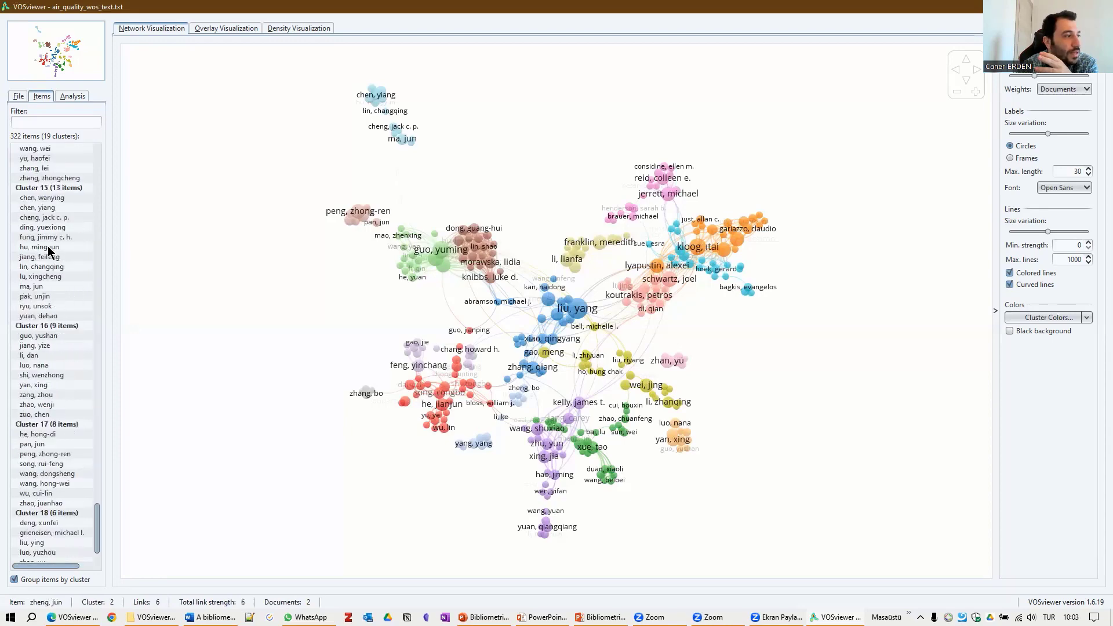
Try the Fractionalization normalization, then set the method to LinLog/modularity and update the map's layout
{"action": "left_click", "coordinate": [73, 96]}
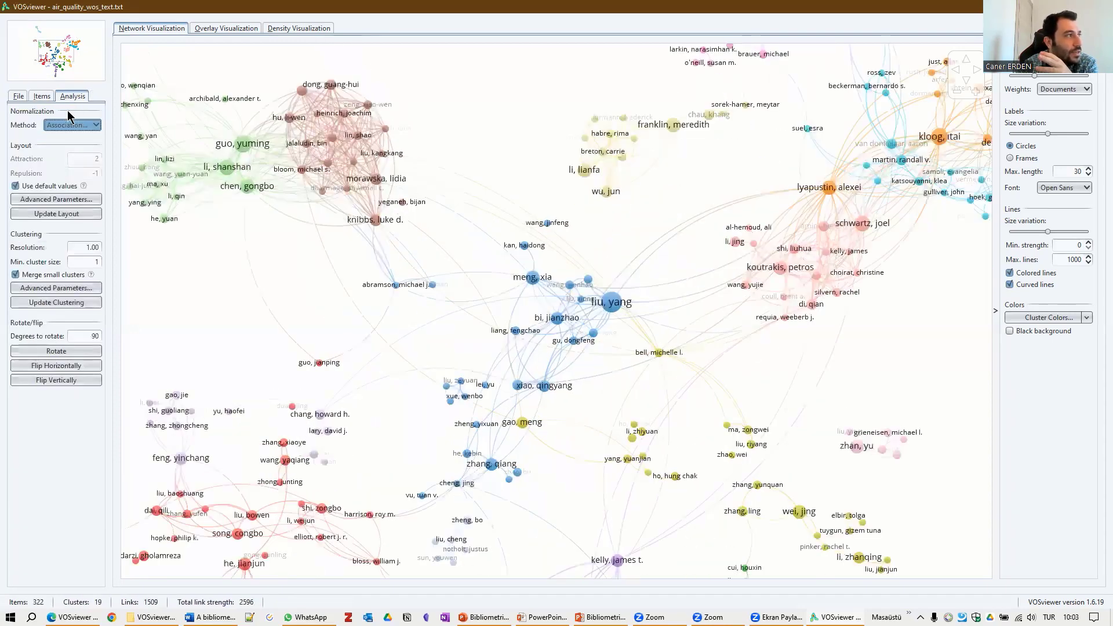
{"action": "left_click", "coordinate": [63, 126]}
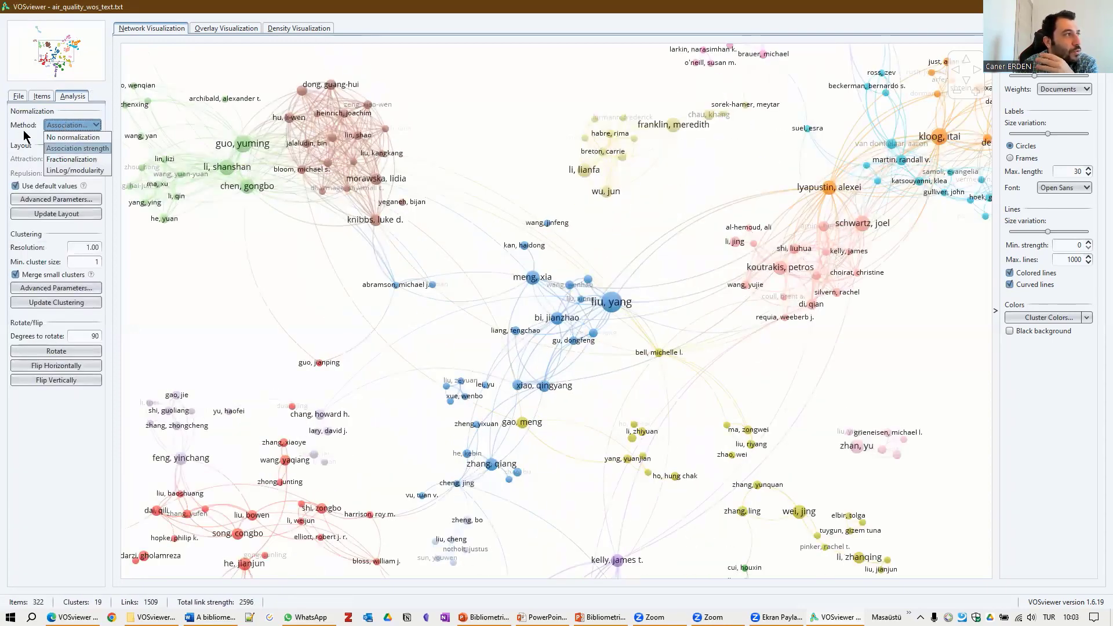
{"action": "left_click", "coordinate": [72, 161]}
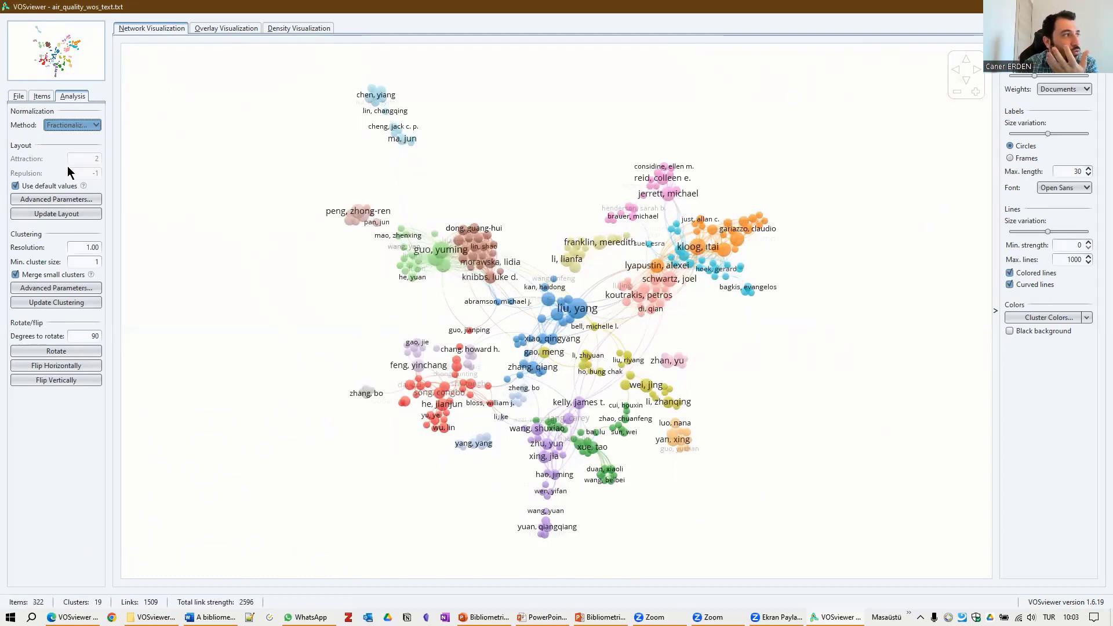
{"action": "left_click", "coordinate": [80, 124]}
{"action": "left_click", "coordinate": [85, 167]}
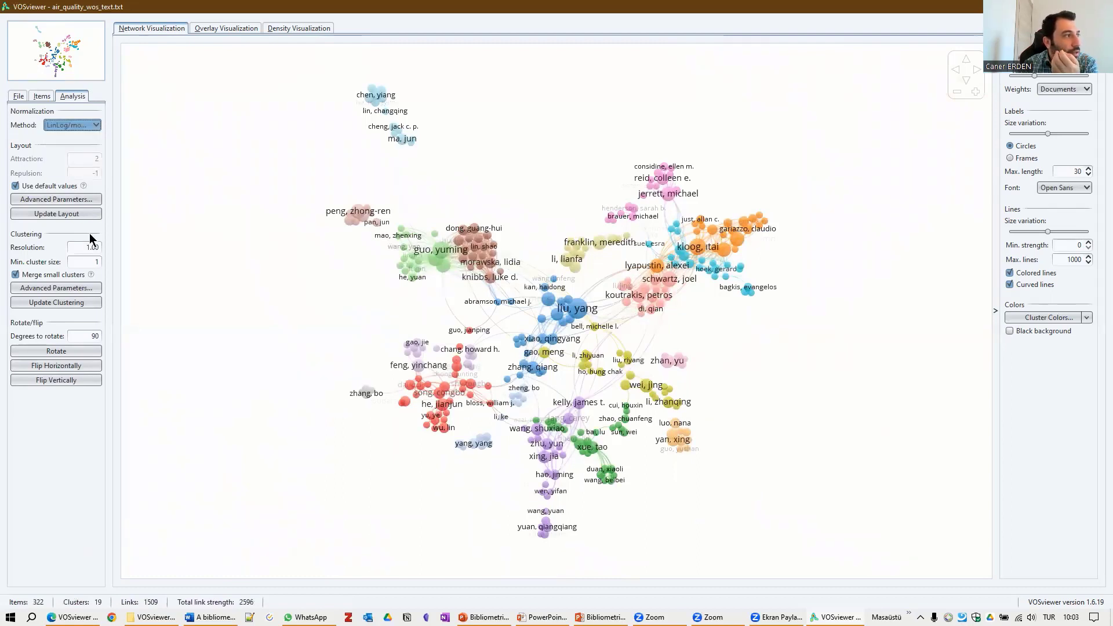
{"action": "left_click", "coordinate": [74, 216]}
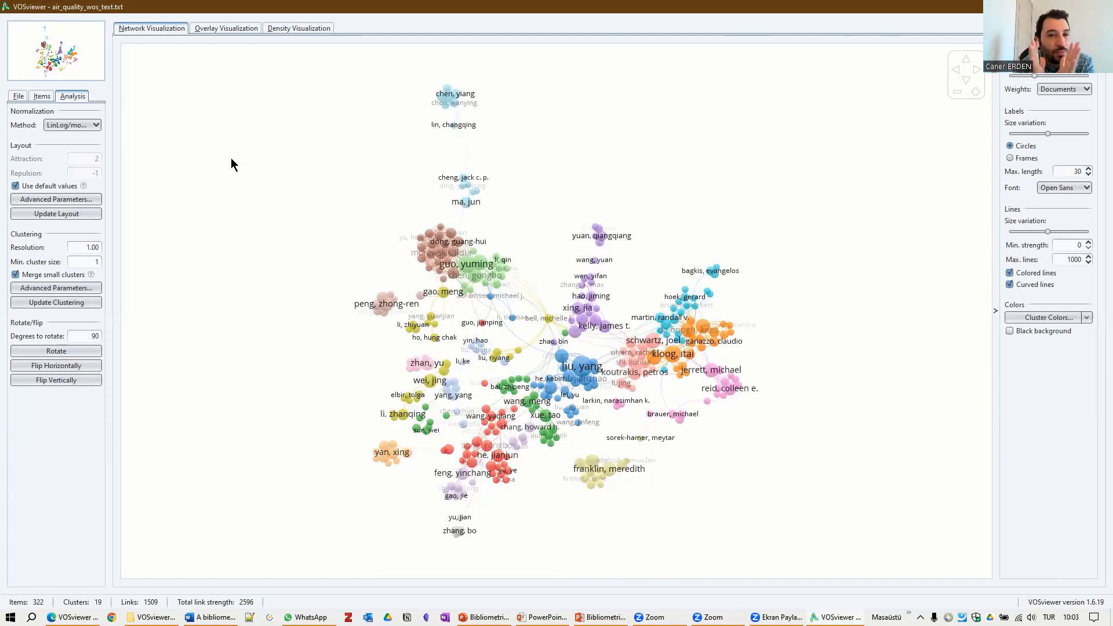
Start a new map based on text data, with the data read from bibliographic database files
{"action": "left_click", "coordinate": [17, 97]}
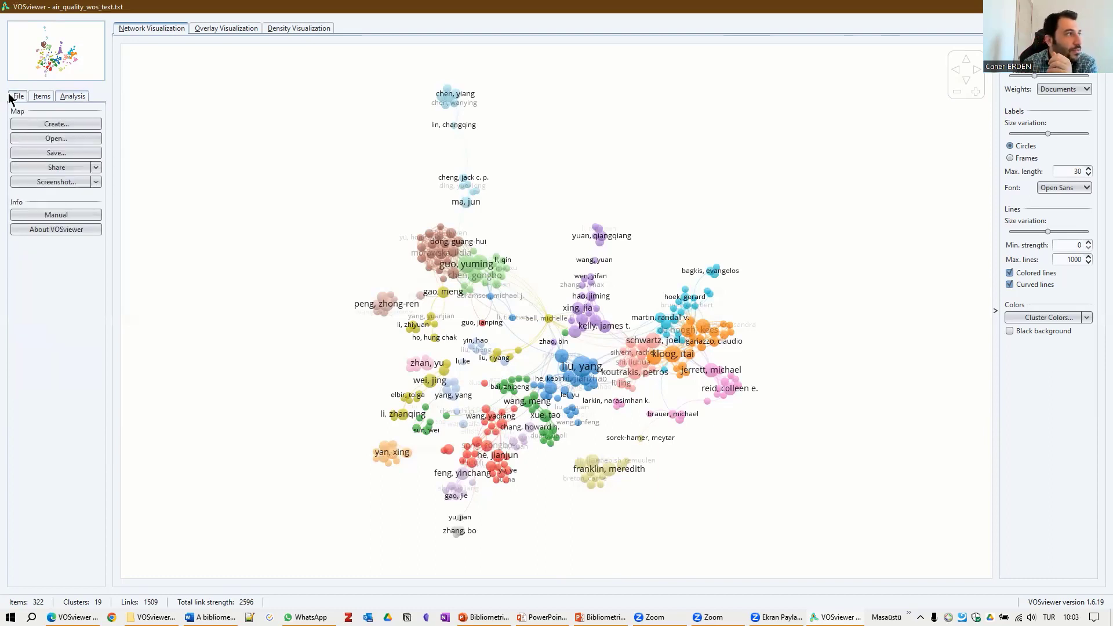
{"action": "left_click", "coordinate": [29, 121]}
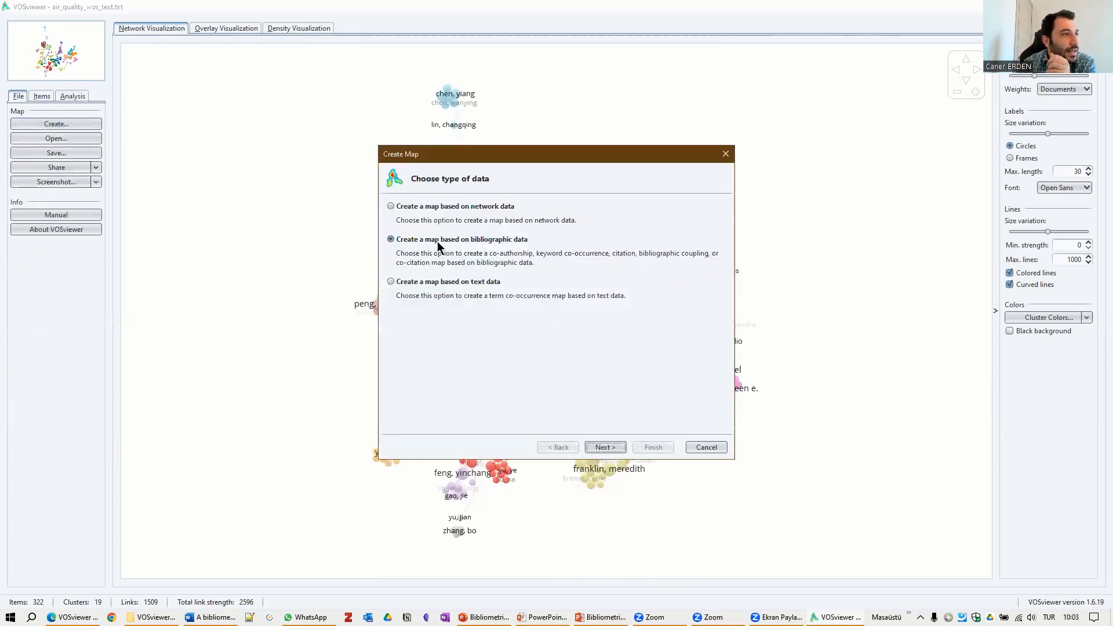
{"action": "left_click", "coordinate": [420, 282]}
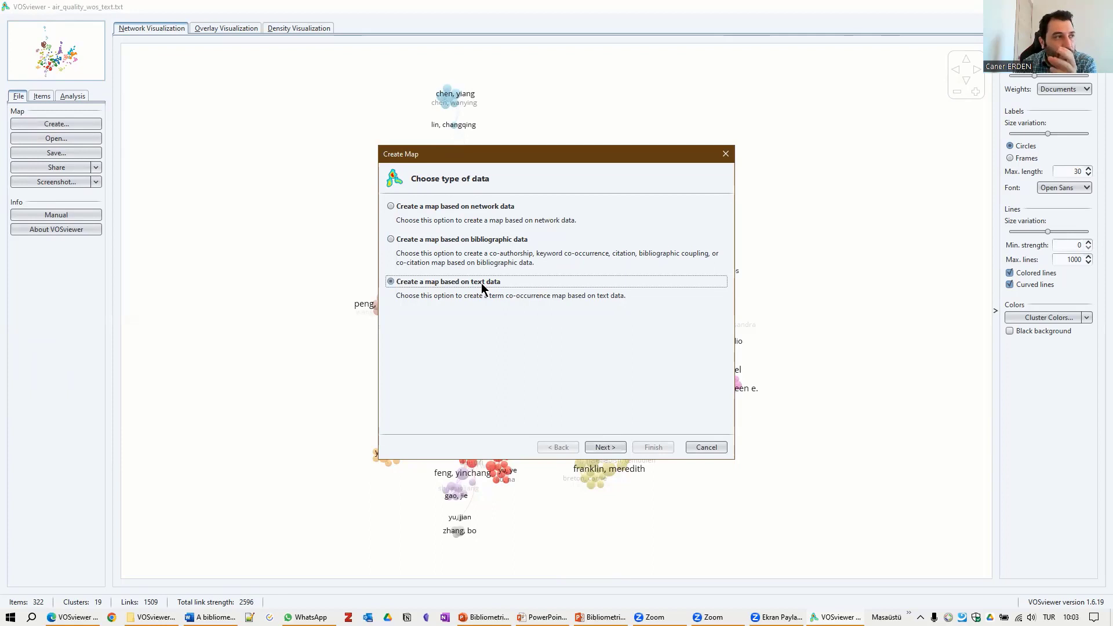
{"action": "left_click", "coordinate": [612, 447]}
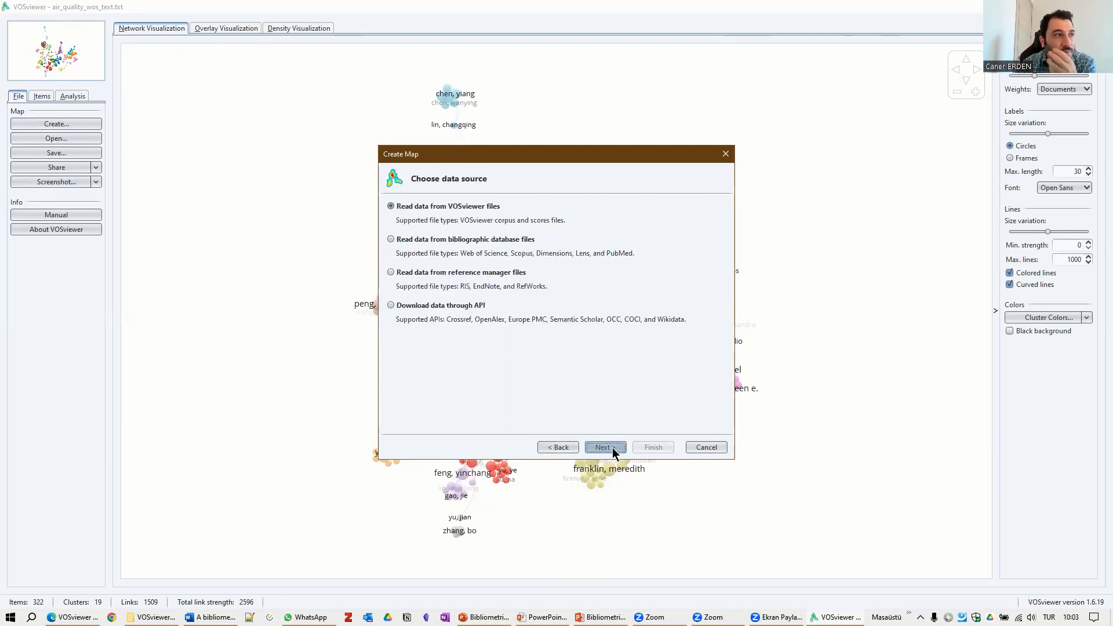
{"action": "left_click", "coordinate": [432, 240]}
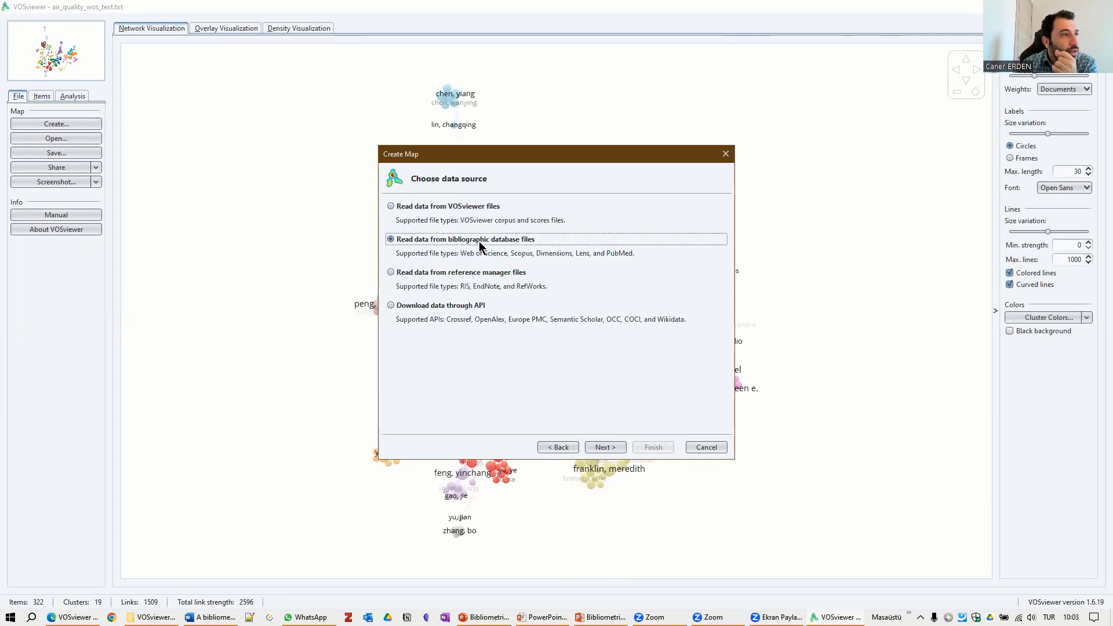
{"action": "left_click", "coordinate": [614, 449]}
Load air_quality_wos_text.txt as the Web of Science file and accept the abstract field for term extraction
{"action": "left_click", "coordinate": [717, 238]}
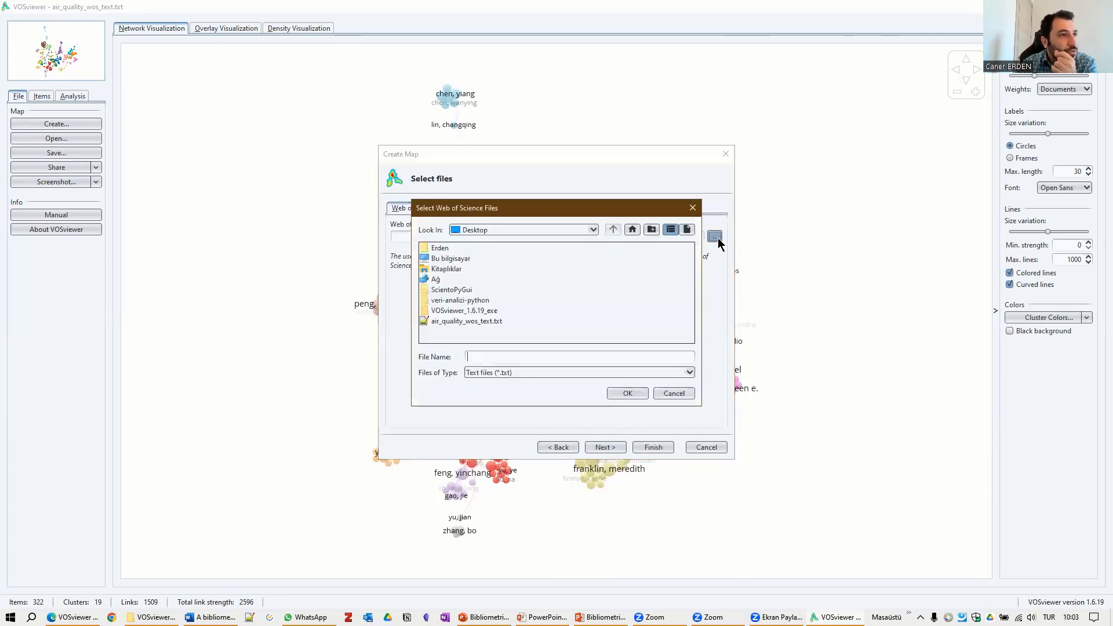
{"action": "left_click", "coordinate": [491, 323]}
{"action": "left_click", "coordinate": [626, 393]}
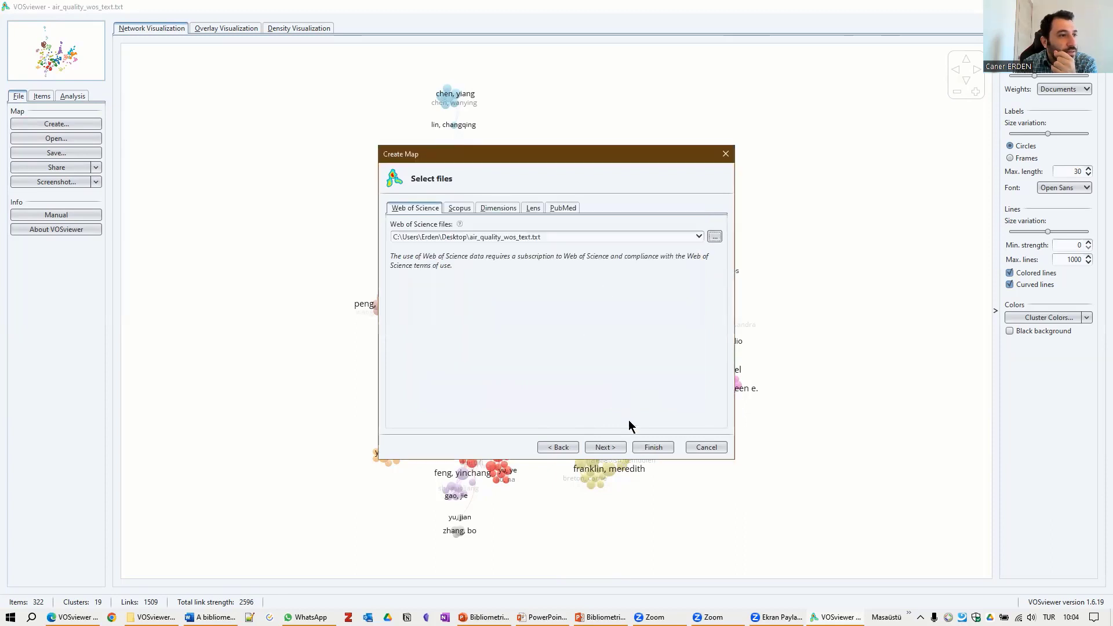
{"action": "left_click", "coordinate": [611, 449]}
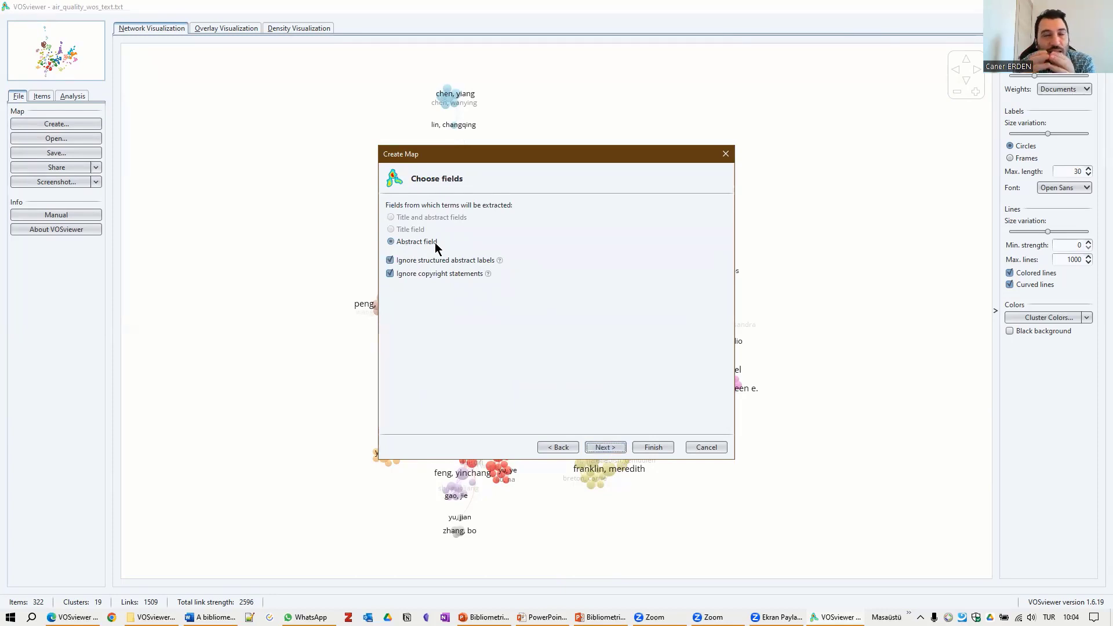
{"action": "left_click", "coordinate": [598, 449]}
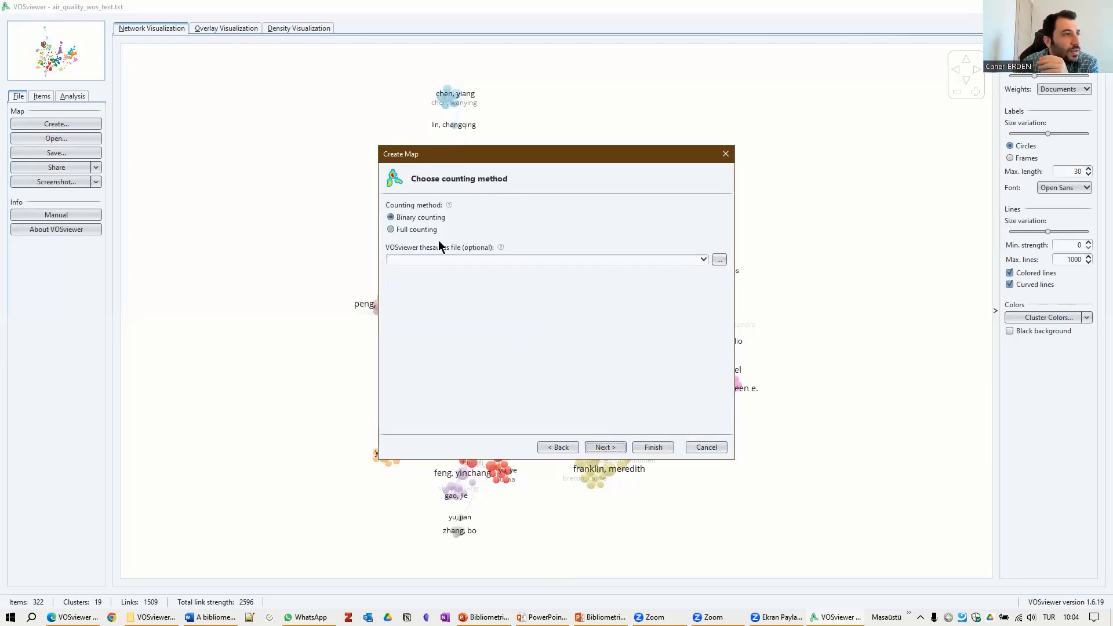
Keep binary counting and set the minimum number of occurrences of a term to 8
{"action": "left_click", "coordinate": [617, 449]}
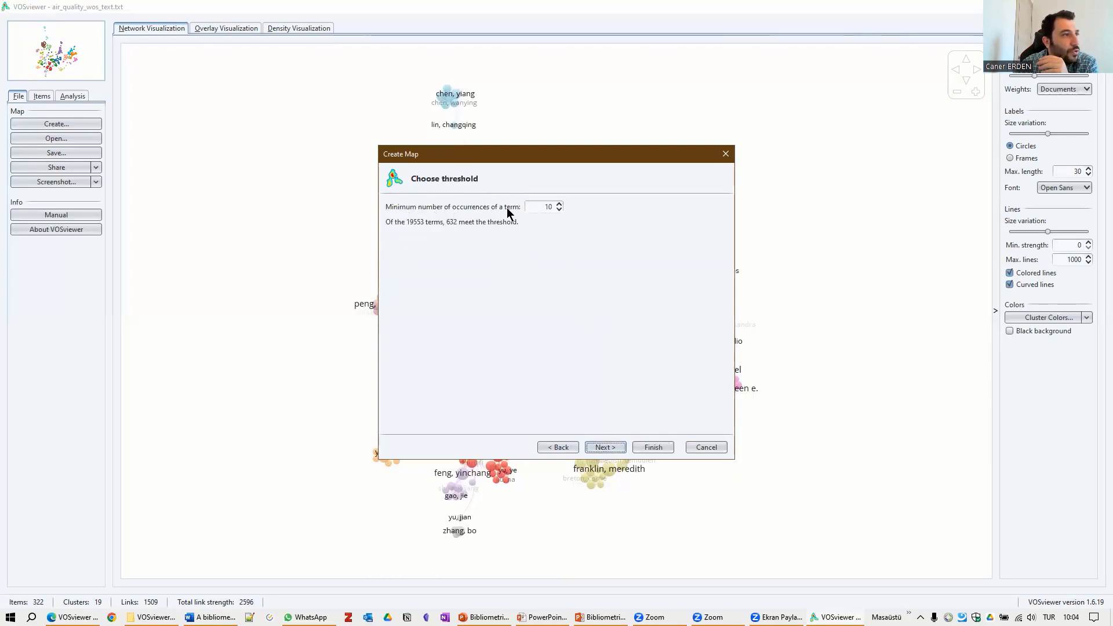
{"action": "left_click", "coordinate": [559, 209]}
{"action": "left_click", "coordinate": [559, 209]}
{"action": "left_click", "coordinate": [559, 209]}
{"action": "left_click", "coordinate": [559, 209]}
{"action": "left_click", "coordinate": [559, 209]}
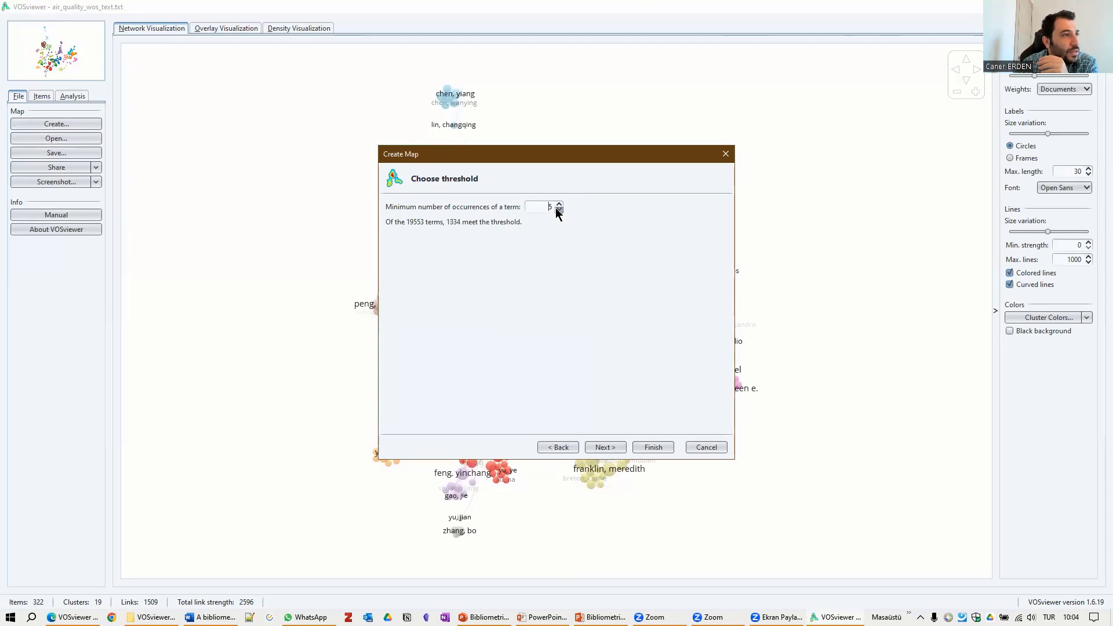
{"action": "left_click", "coordinate": [559, 205]}
{"action": "left_click", "coordinate": [559, 205]}
{"action": "left_click", "coordinate": [559, 205]}
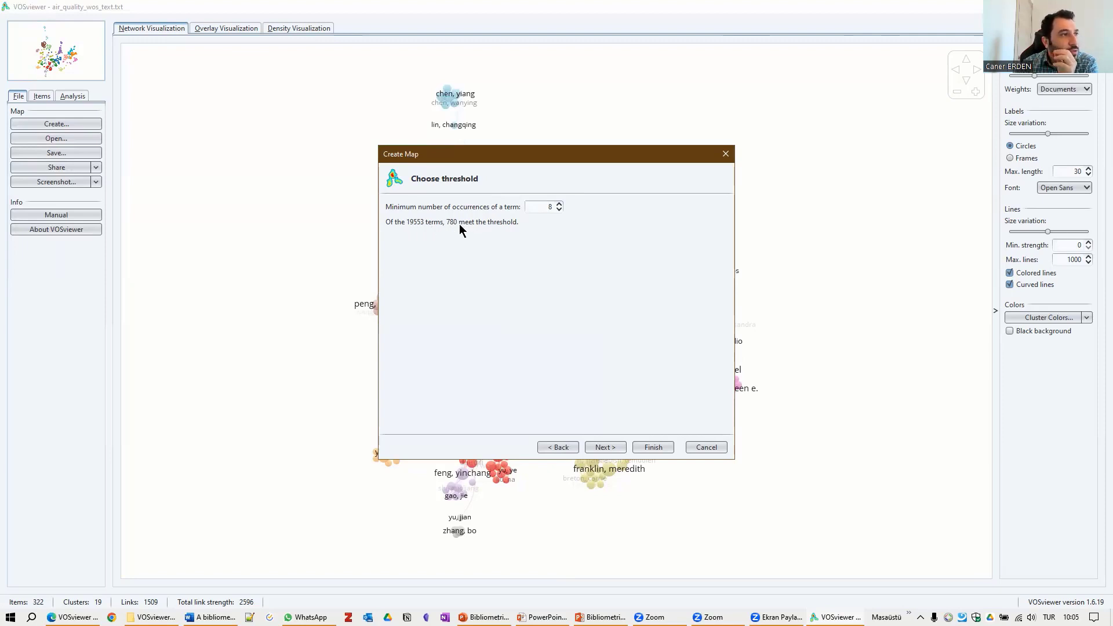
{"action": "left_click", "coordinate": [597, 448]}
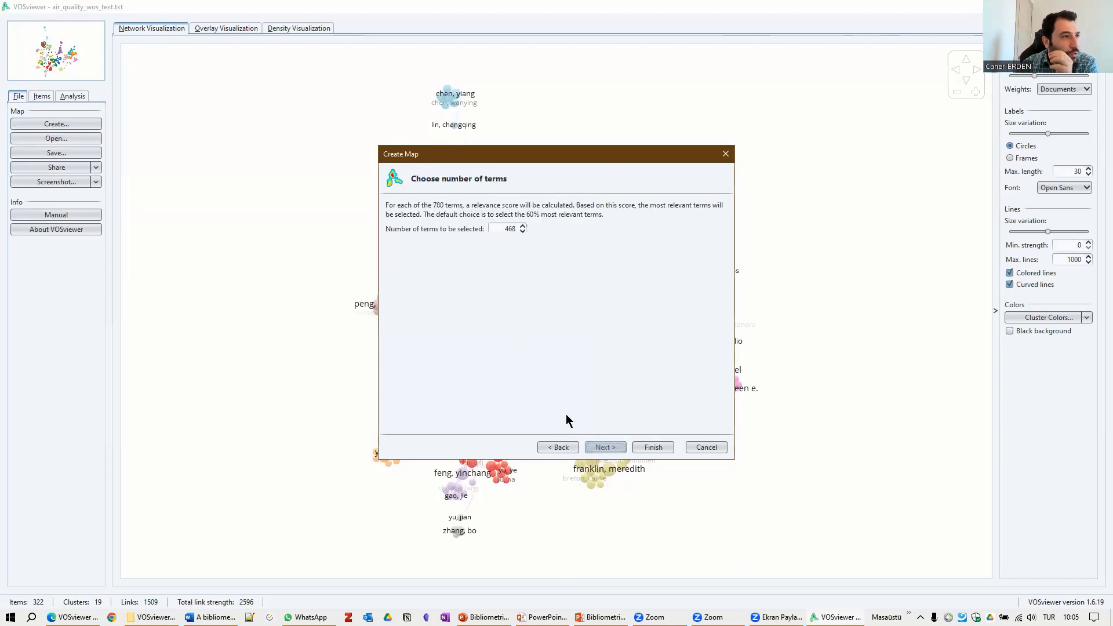
Keep 468 terms for the map, review them sorted by ascending relevance, and generate the term map
{"action": "double_click", "coordinate": [518, 229]}
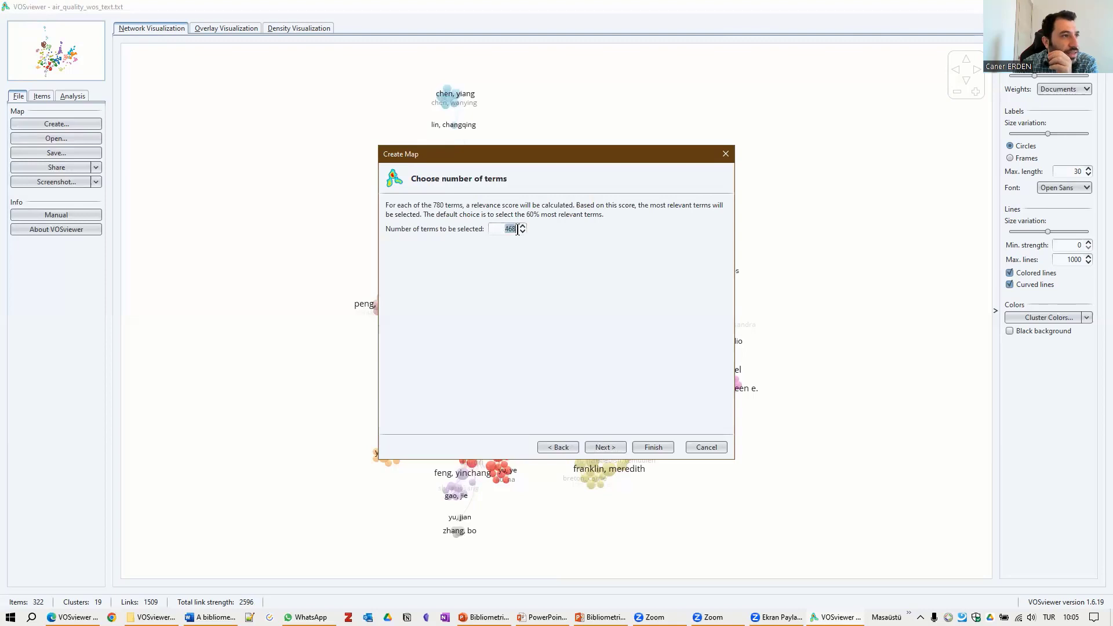
{"action": "left_click", "coordinate": [600, 448]}
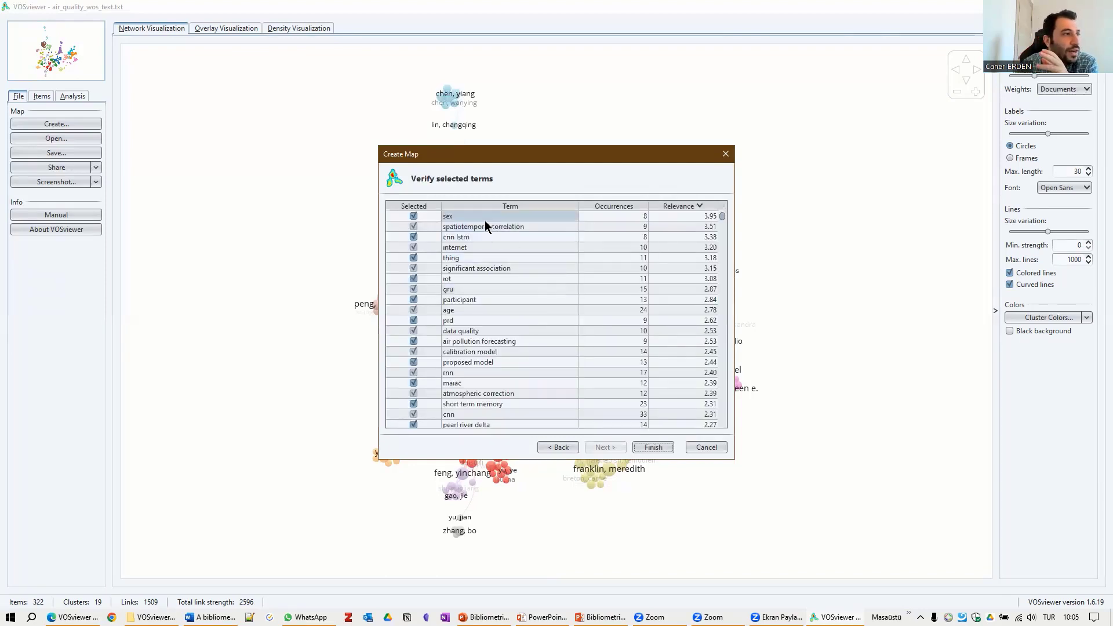
{"action": "scroll", "coordinate": [481, 226], "scroll_direction": "down", "scroll_amount": 7}
{"action": "scroll", "coordinate": [468, 283], "scroll_direction": "up", "scroll_amount": 10}
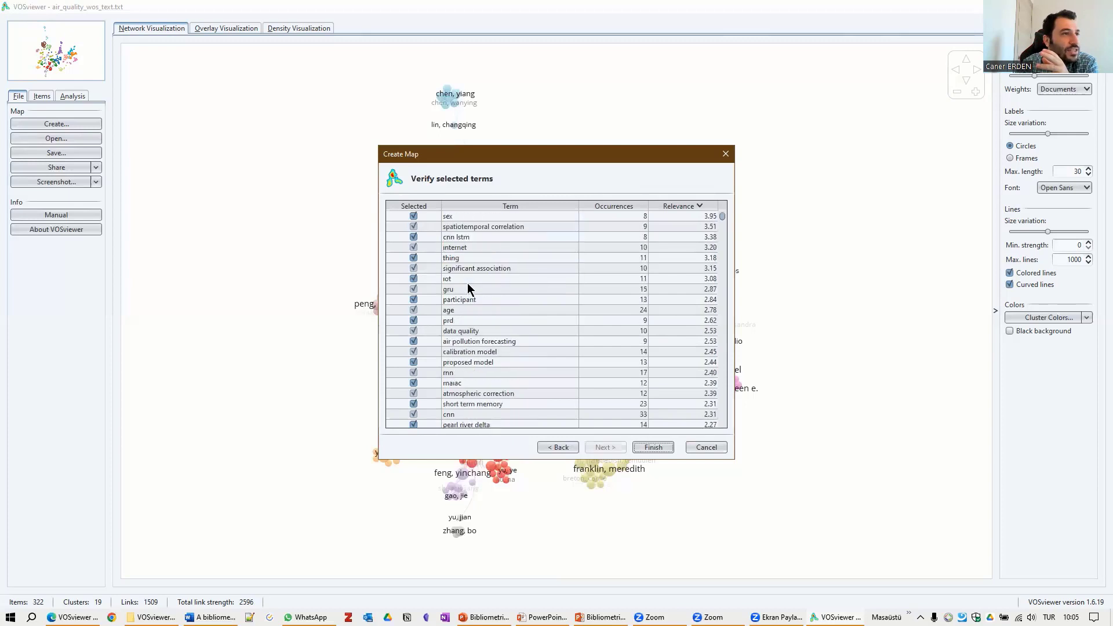
{"action": "left_click", "coordinate": [706, 207]}
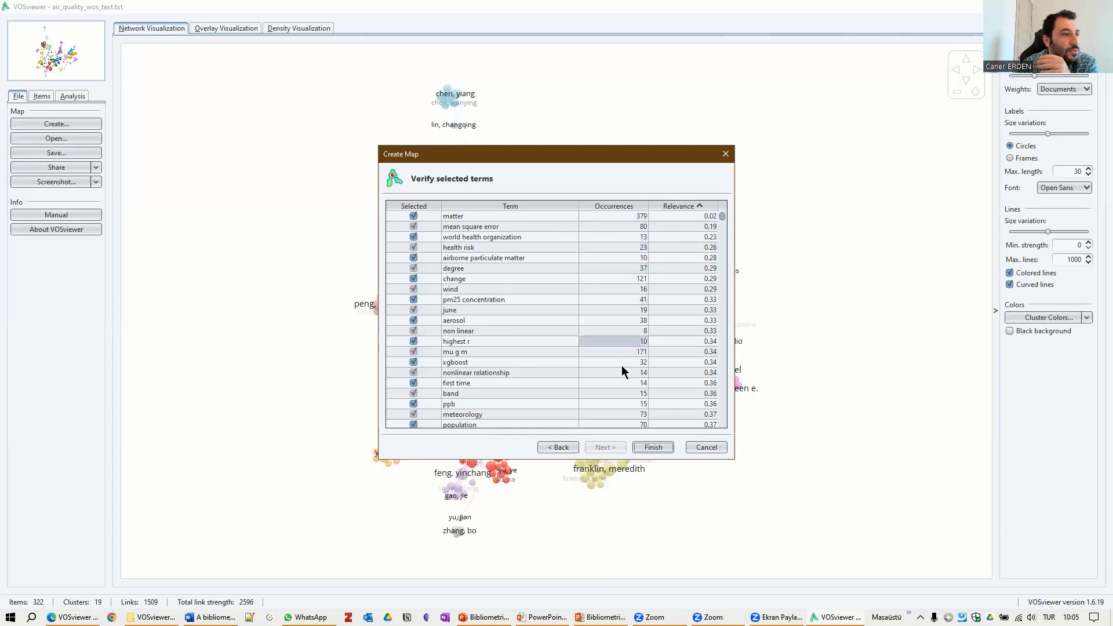
{"action": "left_click", "coordinate": [653, 446]}
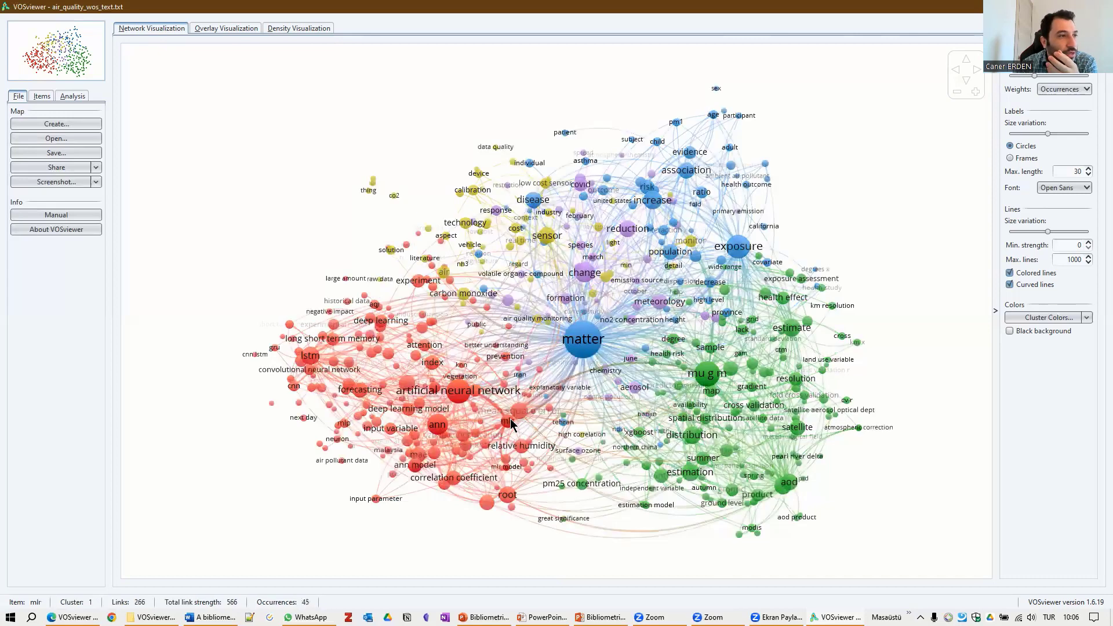
Examine the term map's item list by cluster and the "matter" node at the network's centre
{"action": "left_click", "coordinate": [38, 96]}
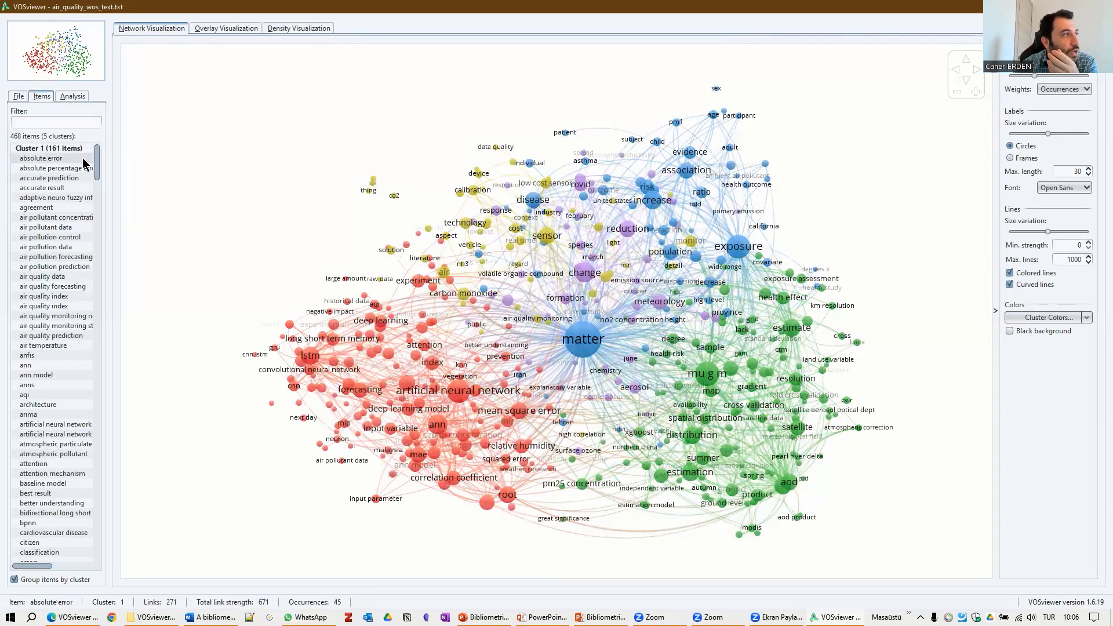
{"action": "mouse_move", "coordinate": [99, 170]}
{"action": "left_mouse_down"}
{"action": "mouse_move", "coordinate": [104, 542]}
{"action": "mouse_move", "coordinate": [98, 284]}
{"action": "mouse_move", "coordinate": [89, 302]}
{"action": "mouse_move", "coordinate": [97, 157]}
{"action": "left_mouse_up"}
{"action": "left_click", "coordinate": [59, 408]}
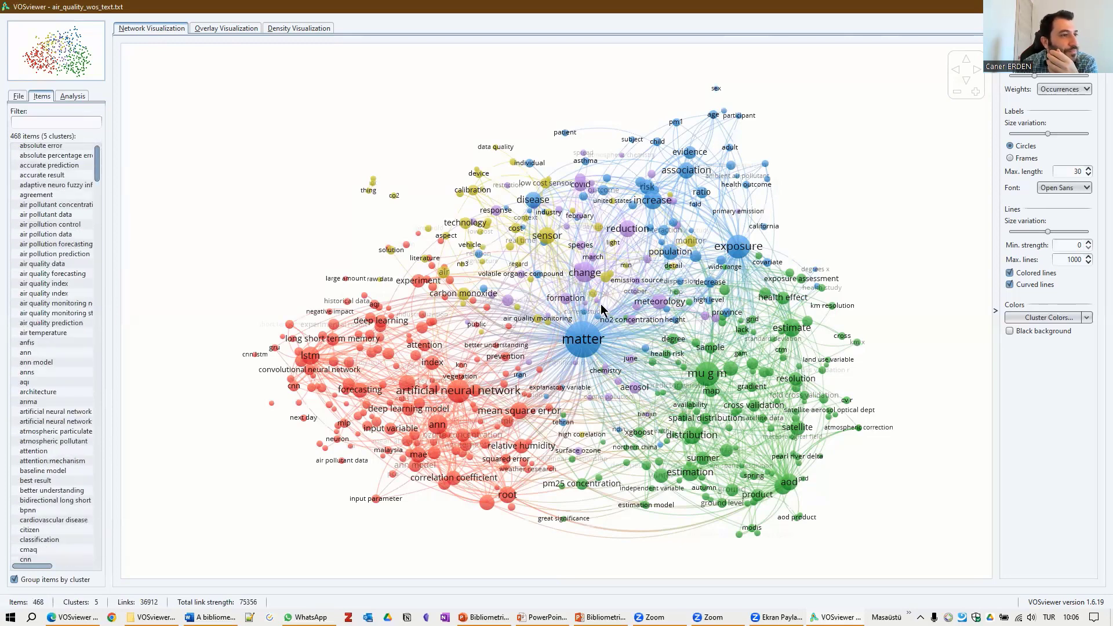
{"action": "mouse_move", "coordinate": [584, 345]}
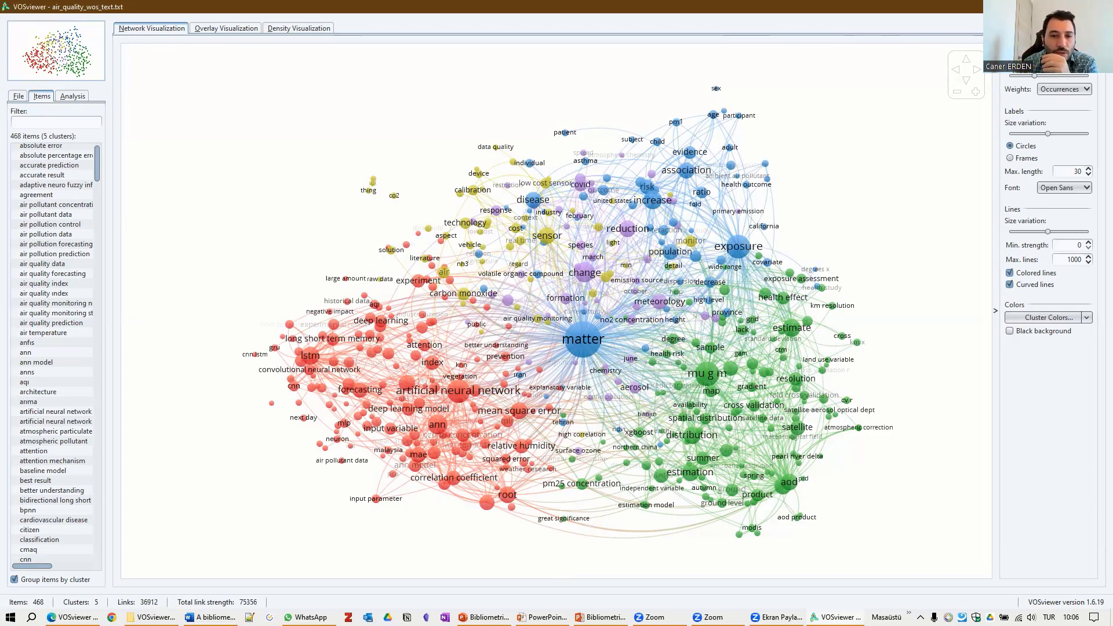
Switch to the presentation and view the slides on creating the text map and on Bibliometrix
{"action": "key", "text": "alt+Tab"}
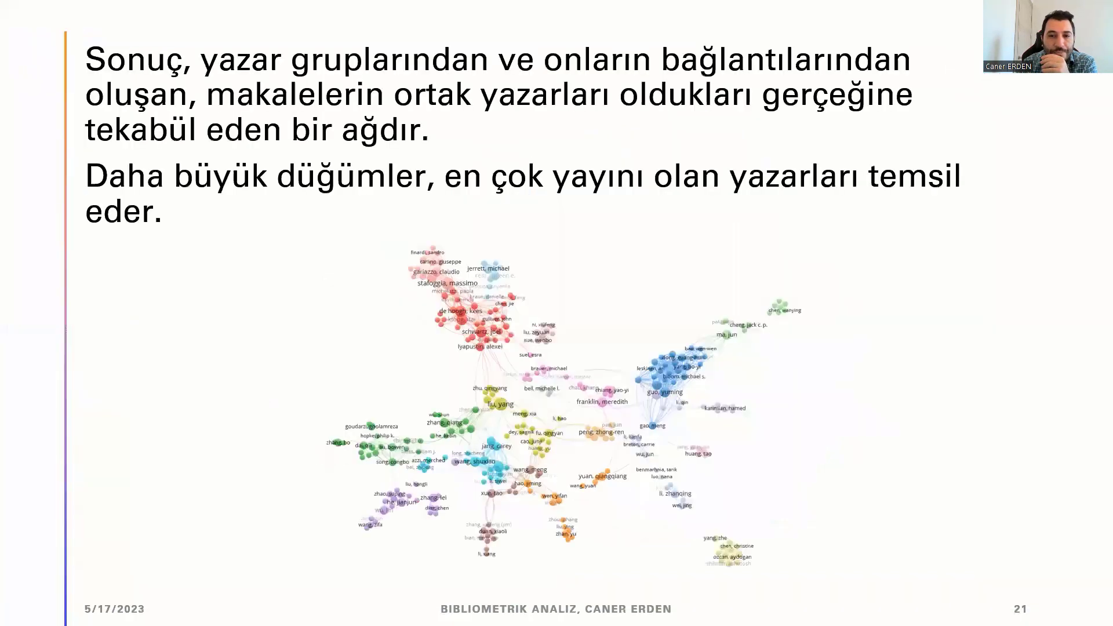
{"action": "key", "text": "Right"}
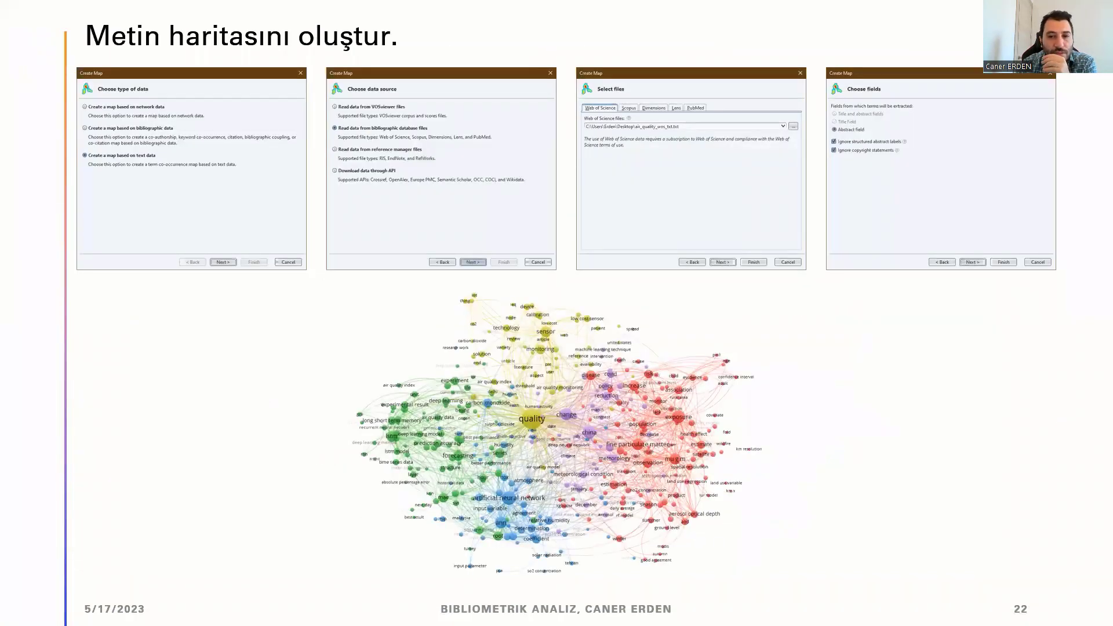
{"action": "key", "text": "Right"}
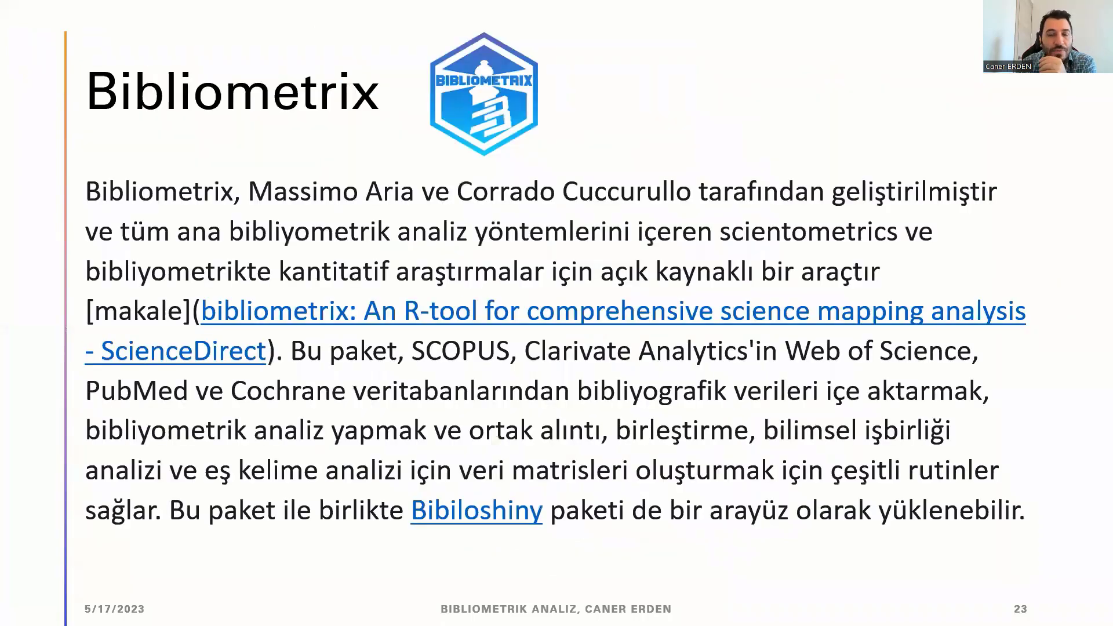
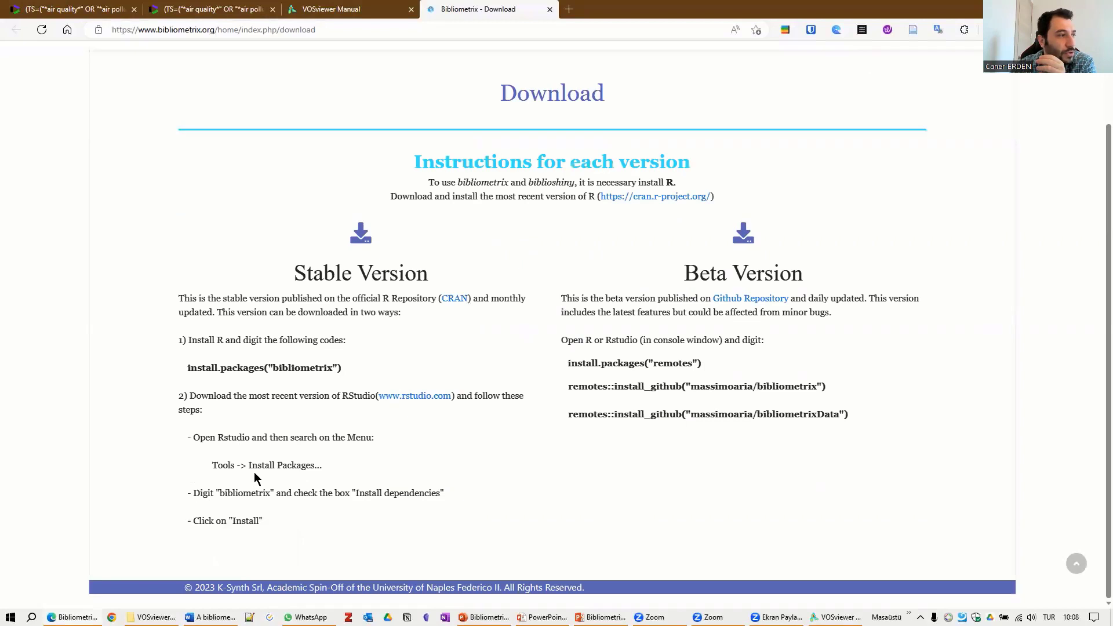
Highlight "bibliometrix" and "Install dependencies" in the download page's installation instructions, and open RStudio with its console active
{"action": "left_click_drag", "start_coordinate": [219, 493], "coordinate": [272, 495]}
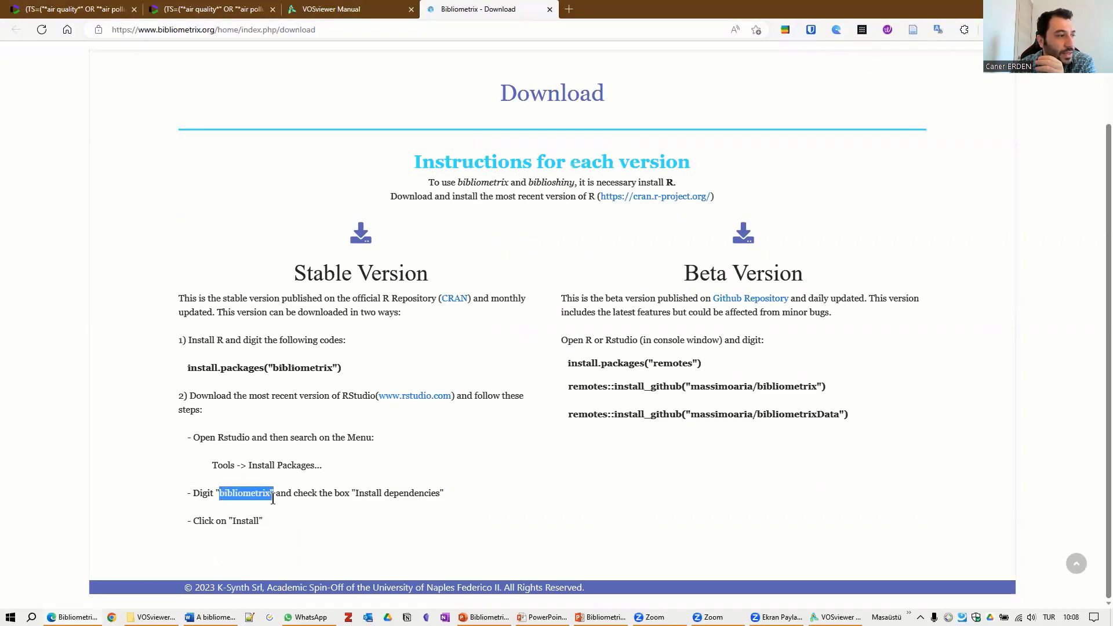
{"action": "left_click_drag", "start_coordinate": [344, 494], "coordinate": [437, 500]}
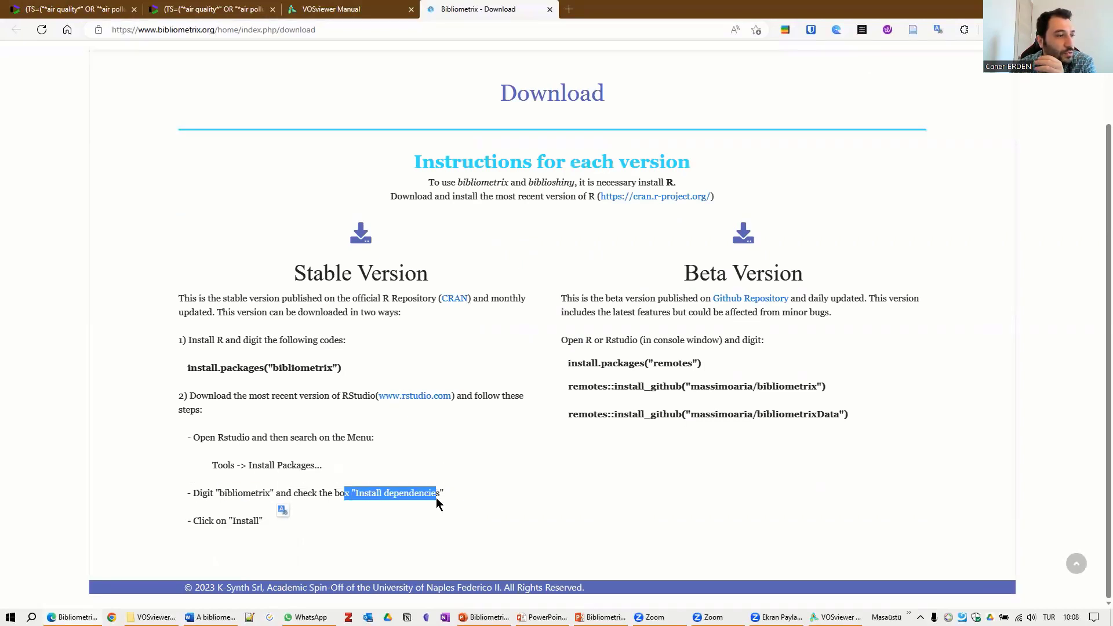
{"action": "key", "text": "super+s"}
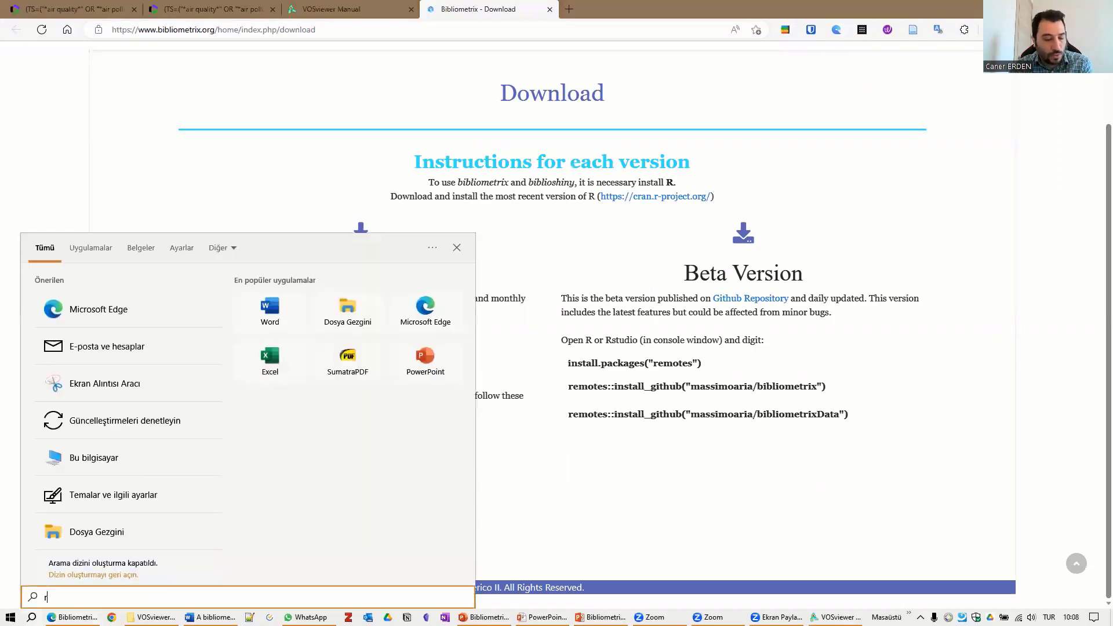
{"action": "type", "text": "rst"}
{"action": "key", "text": "Return"}
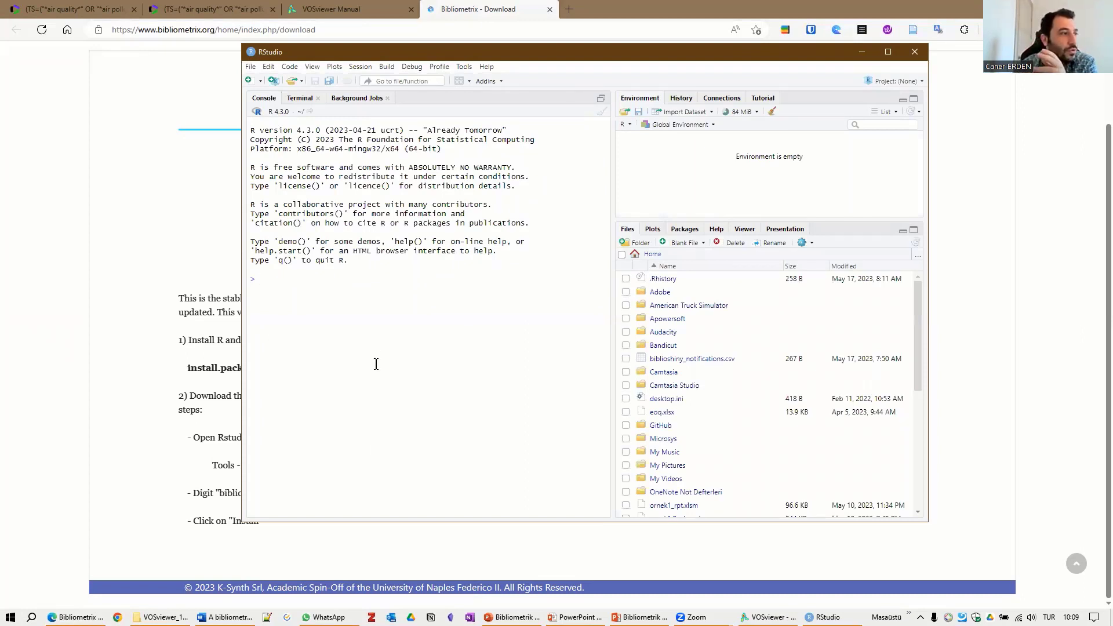
{"action": "right_click", "coordinate": [290, 374]}
{"action": "left_click", "coordinate": [340, 309]}
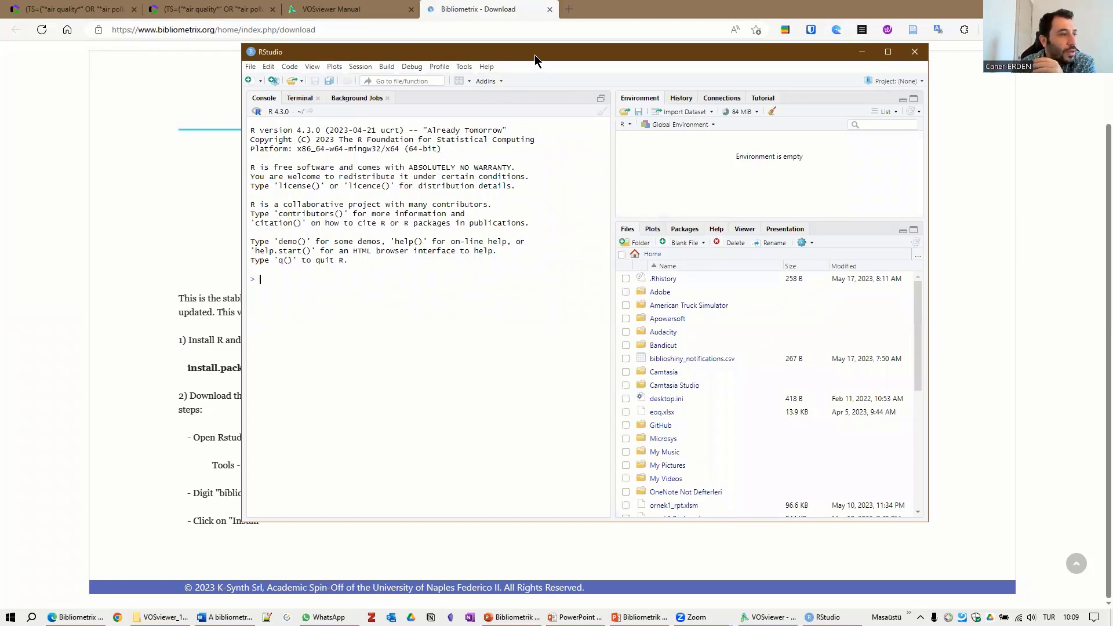
Enter bibliometrix in the Install Packages dialog with its dependencies included, and close the dialog without installing
{"action": "left_click_drag", "start_coordinate": [535, 54], "coordinate": [760, 99]}
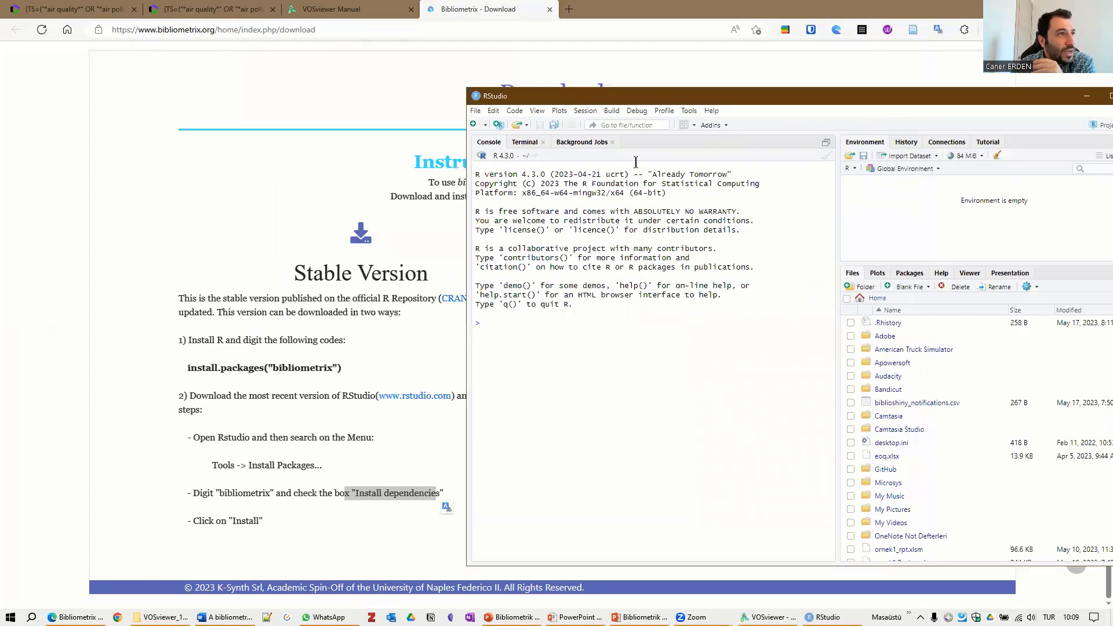
{"action": "left_click", "coordinate": [690, 109]}
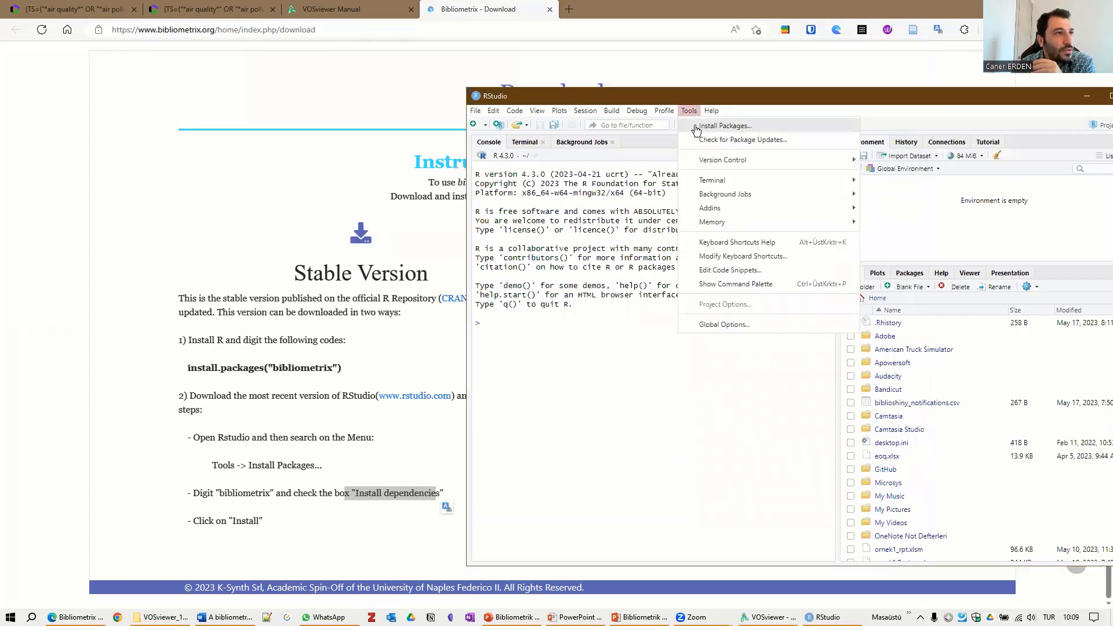
{"action": "left_click", "coordinate": [694, 123]}
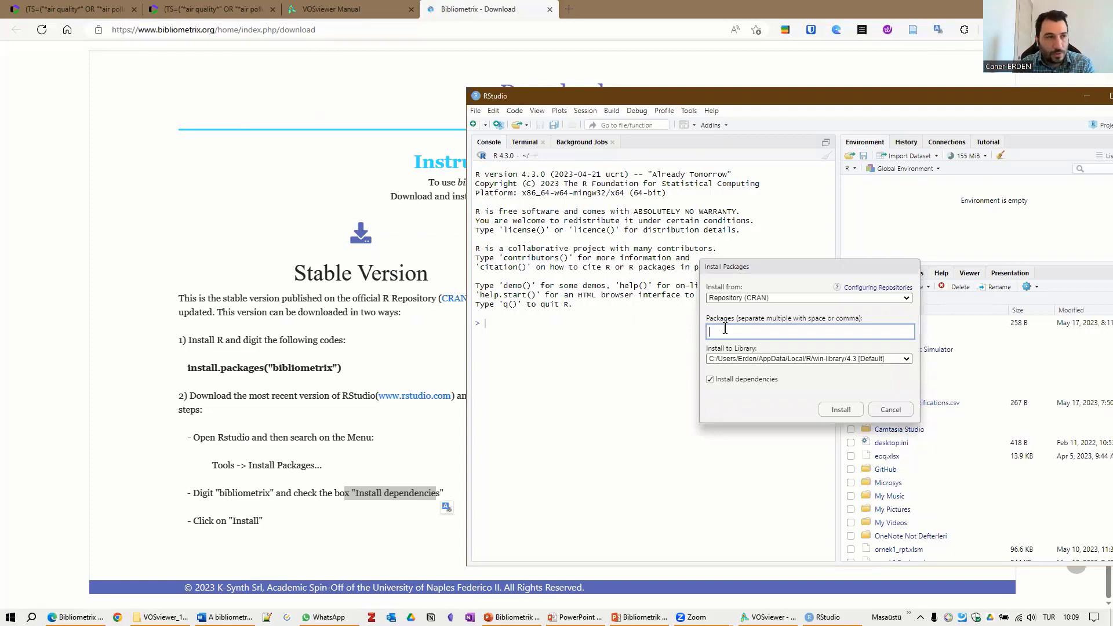
{"action": "type", "text": "bibli"}
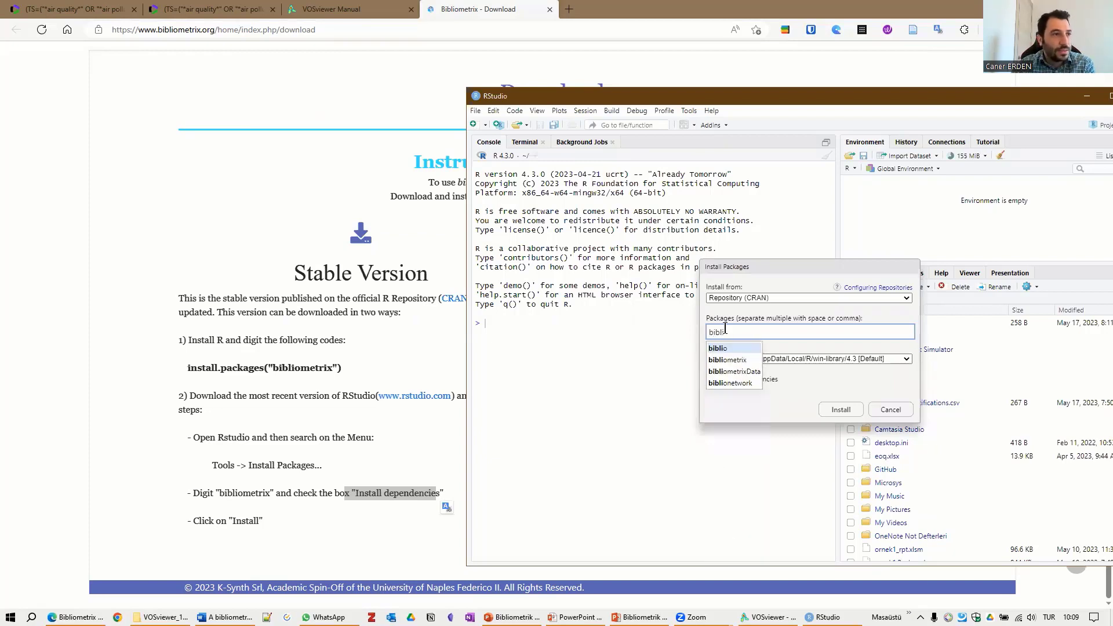
{"action": "left_click", "coordinate": [756, 356]}
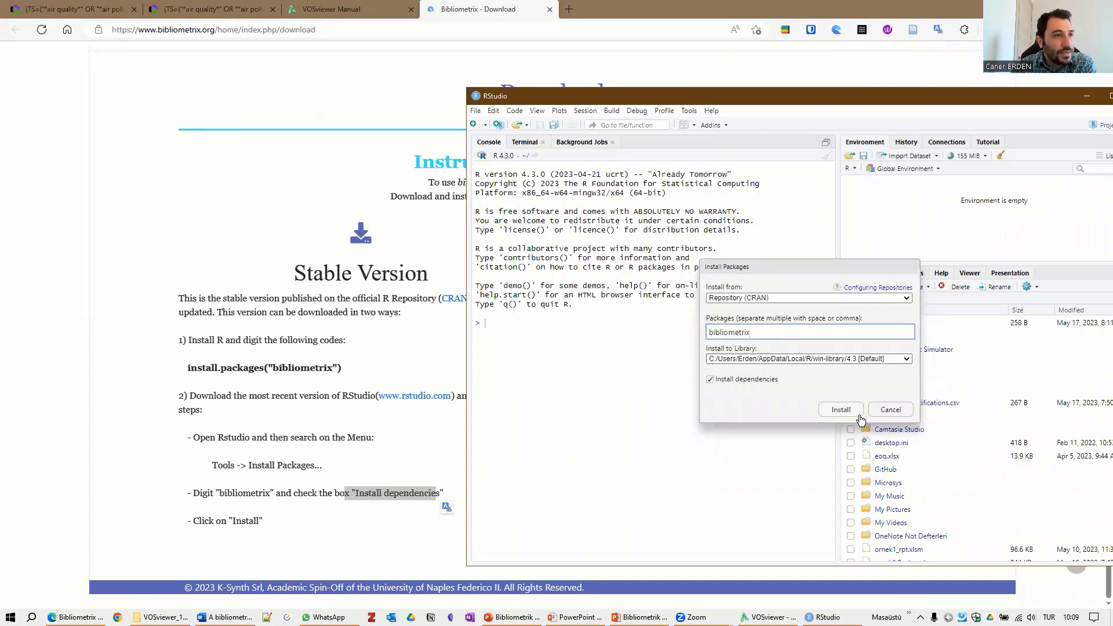
{"action": "left_click", "coordinate": [899, 414]}
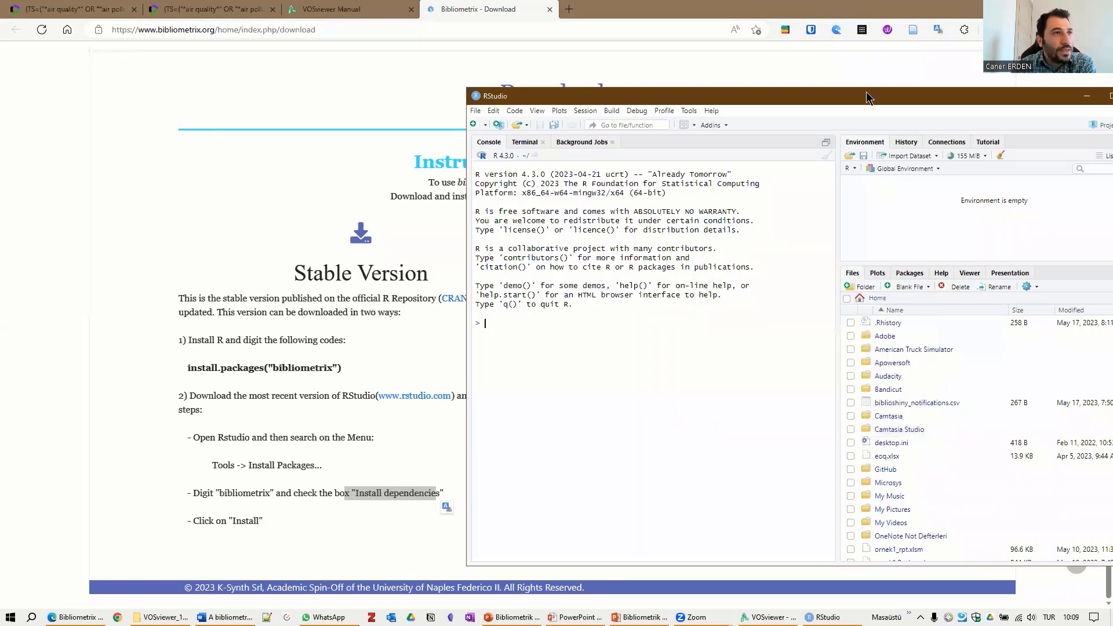
Switch to the PowerPoint presentation and open the usage guide linked on the biblioshiny slide
{"action": "left_click_drag", "start_coordinate": [846, 96], "coordinate": [411, 91]}
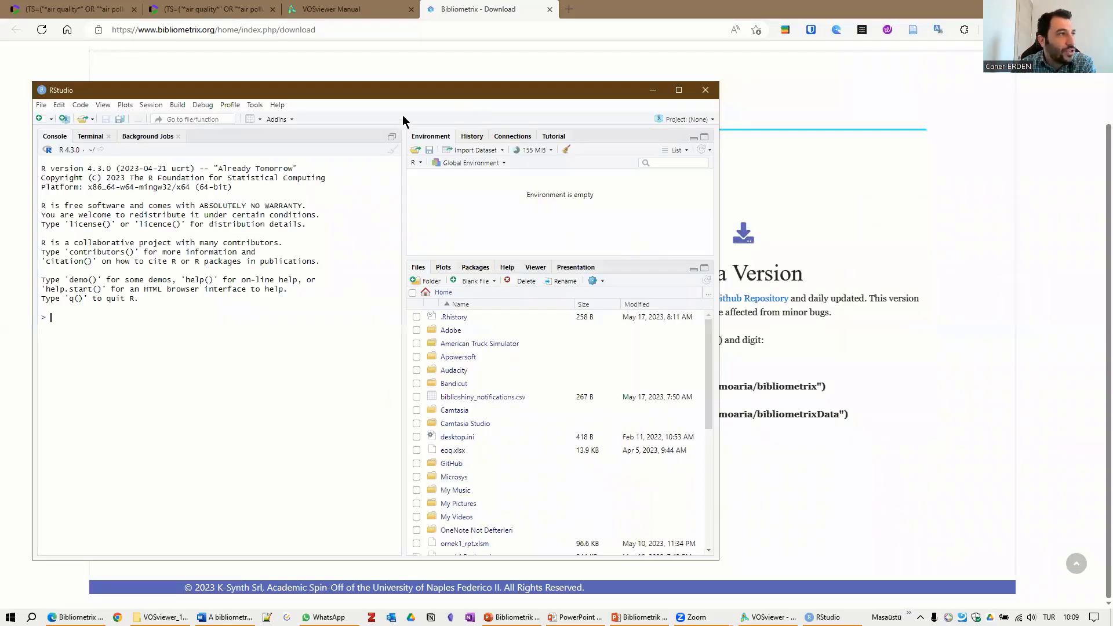
{"action": "left_click_drag", "start_coordinate": [582, 95], "coordinate": [582, 88]}
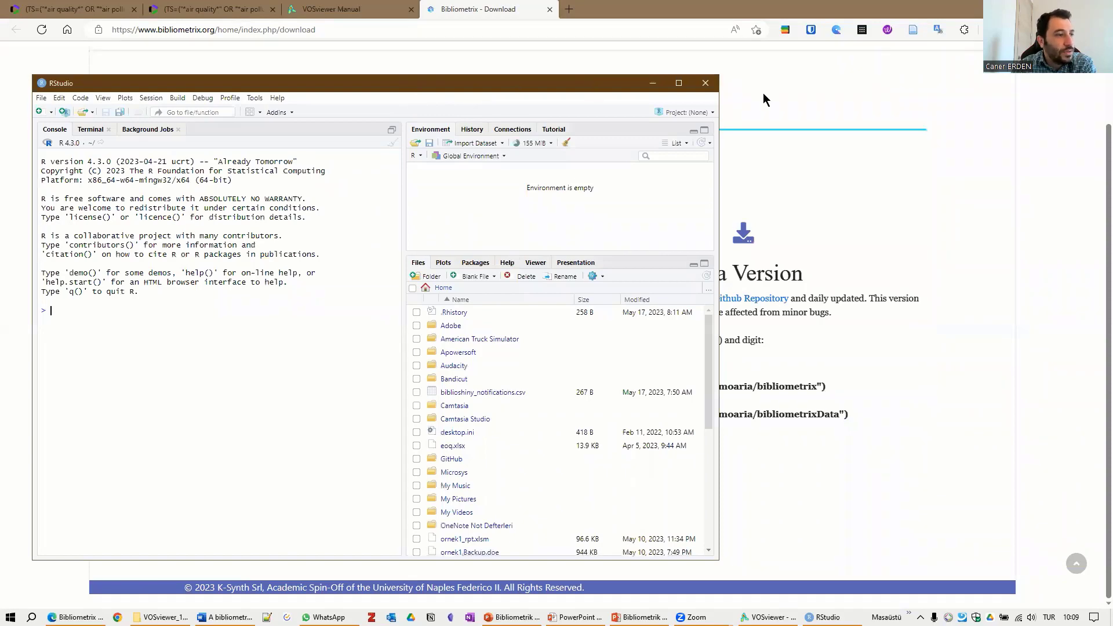
{"action": "left_click_drag", "start_coordinate": [763, 100], "coordinate": [748, 76]}
{"action": "mouse_move", "coordinate": [638, 616]}
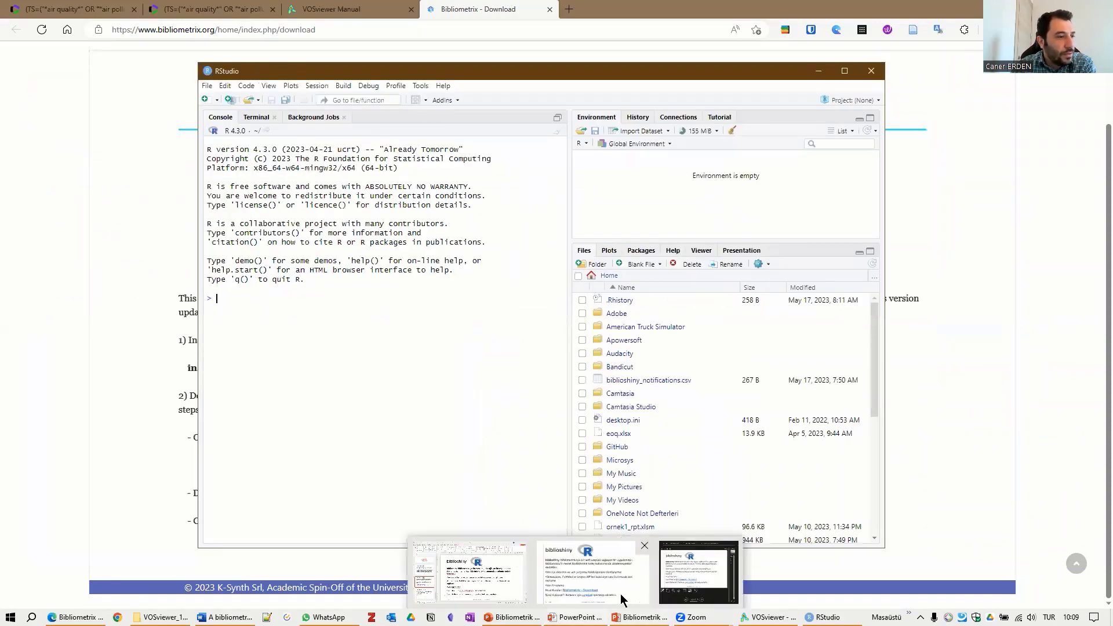
{"action": "left_click", "coordinate": [621, 576]}
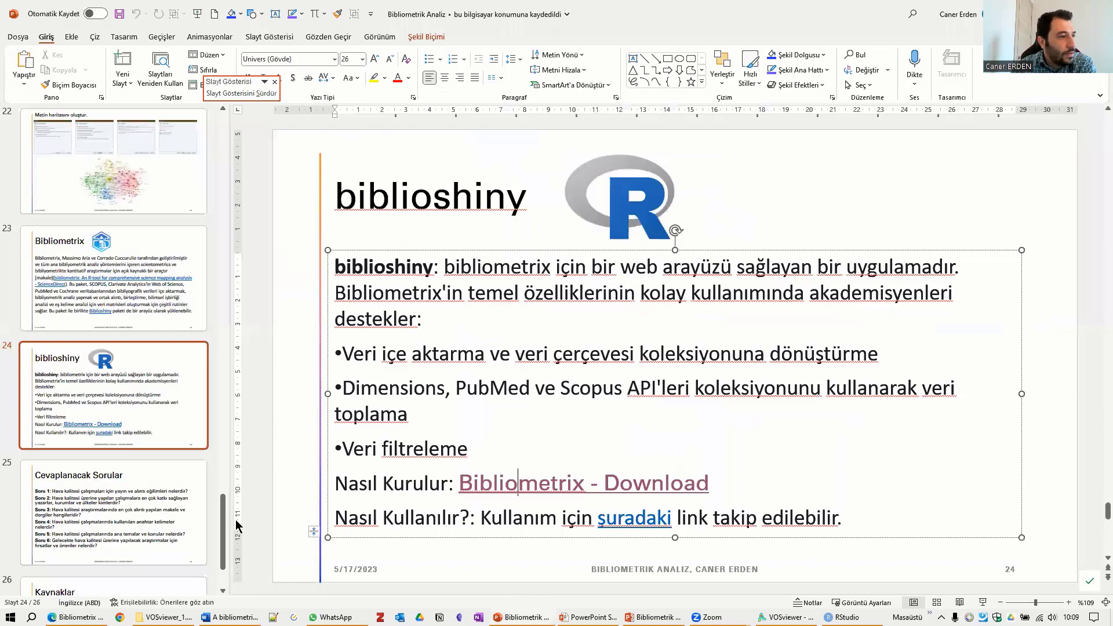
{"action": "left_click", "coordinate": [619, 525], "text": "ctrl"}
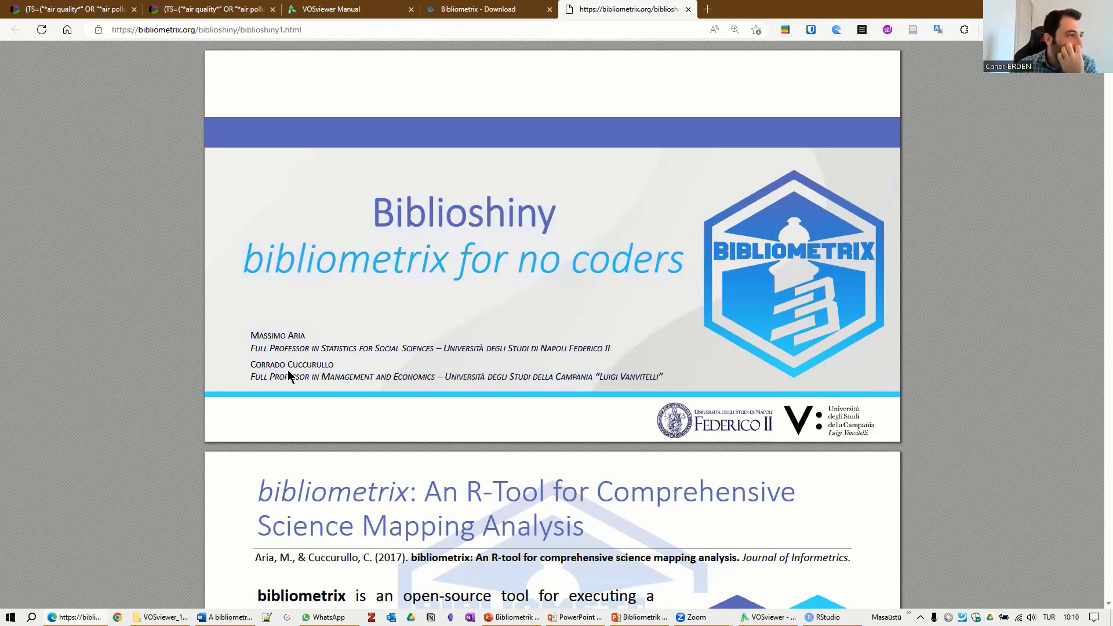
Read the guide's opening slides on bibliometrix and its supported databases, and highlight the "Biblioshiny App" heading
{"action": "scroll", "coordinate": [289, 368], "scroll_direction": "down", "scroll_amount": 5}
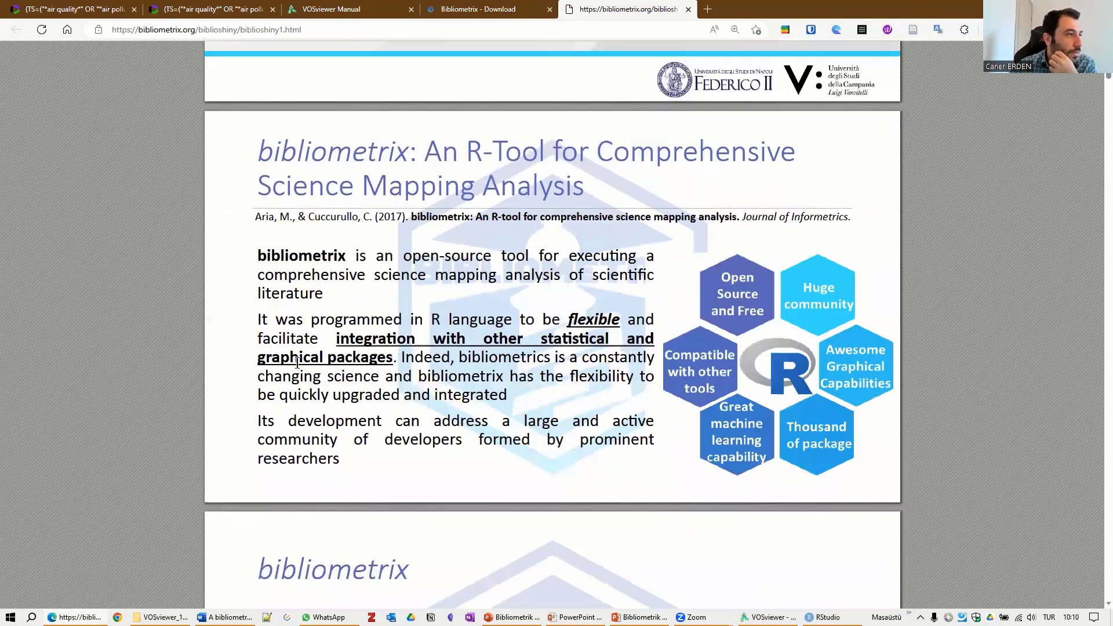
{"action": "scroll", "coordinate": [320, 356], "scroll_direction": "down", "scroll_amount": 3}
{"action": "scroll", "coordinate": [320, 356], "scroll_direction": "down", "scroll_amount": 6}
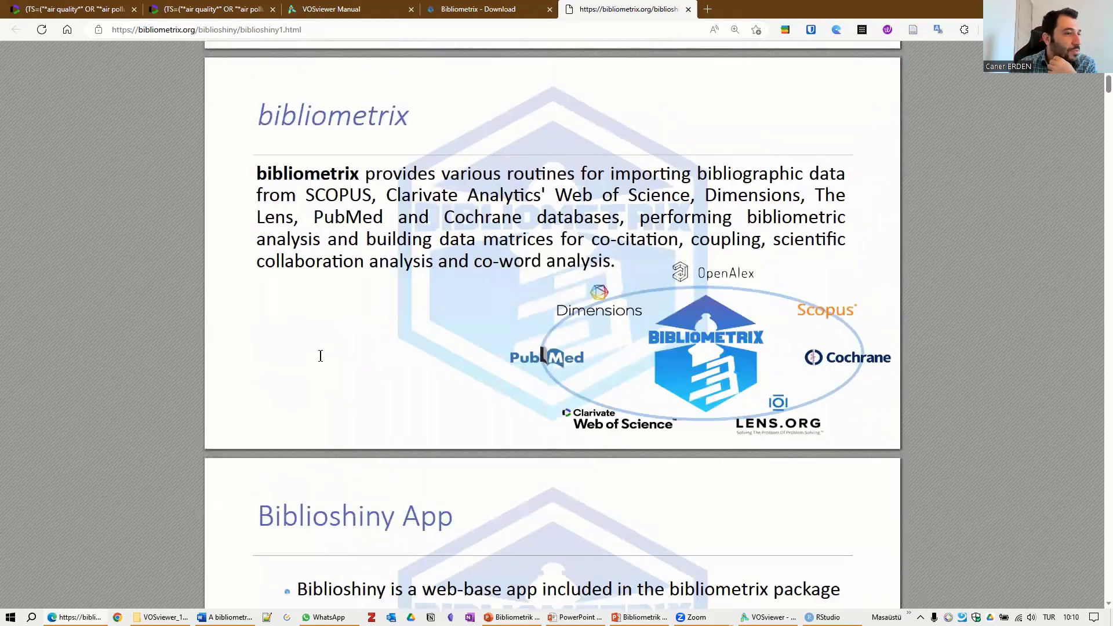
{"action": "scroll", "coordinate": [320, 356], "scroll_direction": "up", "scroll_amount": 6}
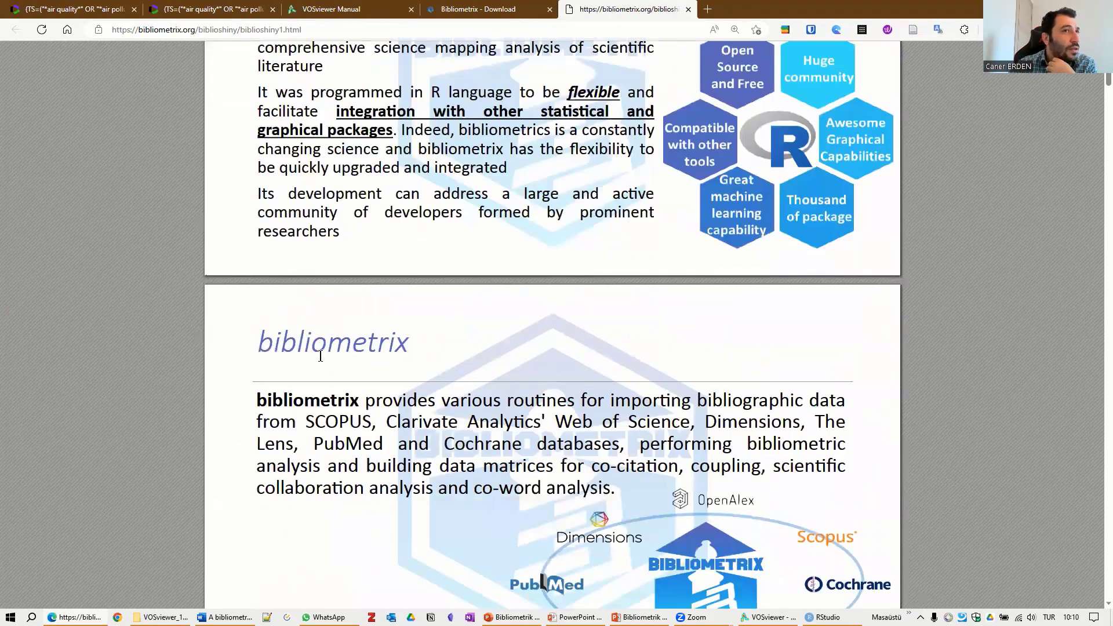
{"action": "scroll", "coordinate": [320, 356], "scroll_direction": "down", "scroll_amount": 2}
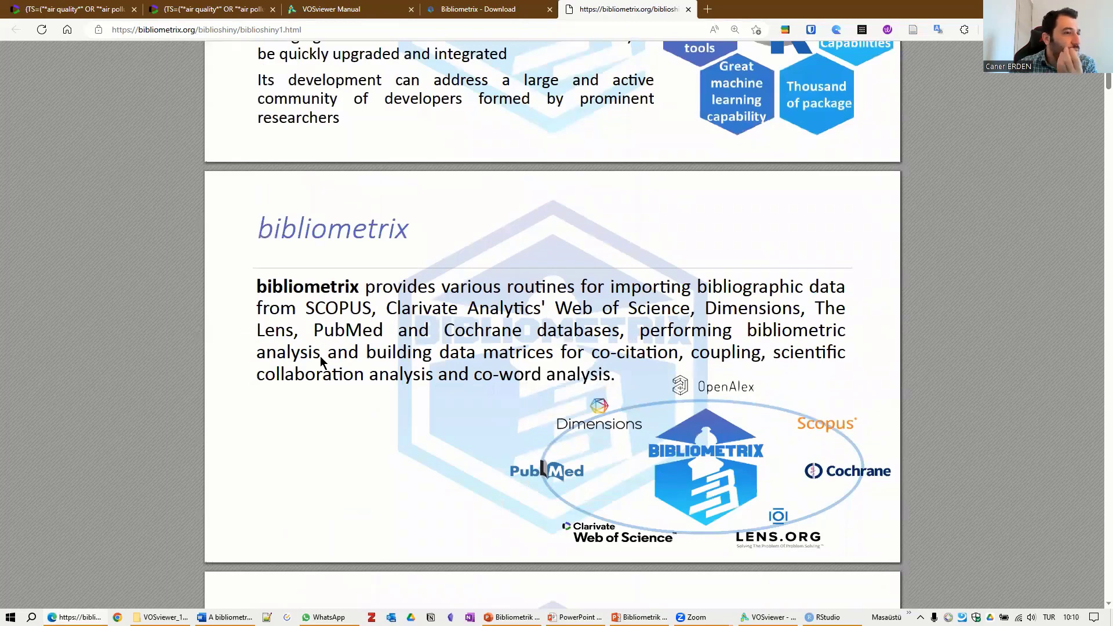
{"action": "scroll", "coordinate": [320, 356], "scroll_direction": "down", "scroll_amount": 6}
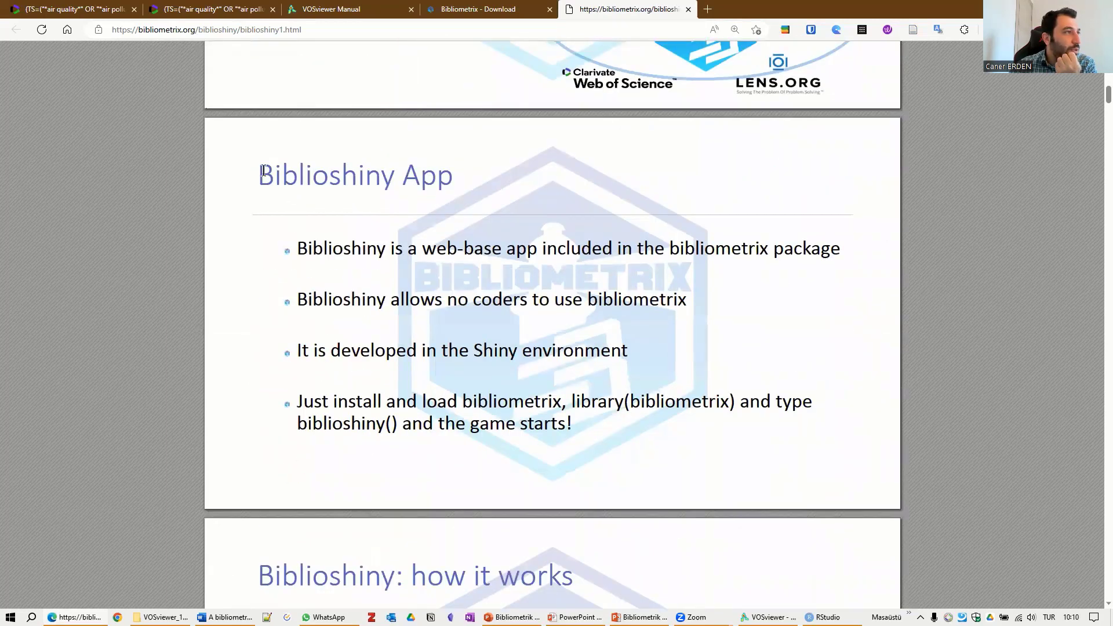
{"action": "left_click_drag", "start_coordinate": [264, 170], "coordinate": [453, 172]}
{"action": "left_click", "coordinate": [455, 168]}
{"action": "triple_click", "coordinate": [452, 172]}
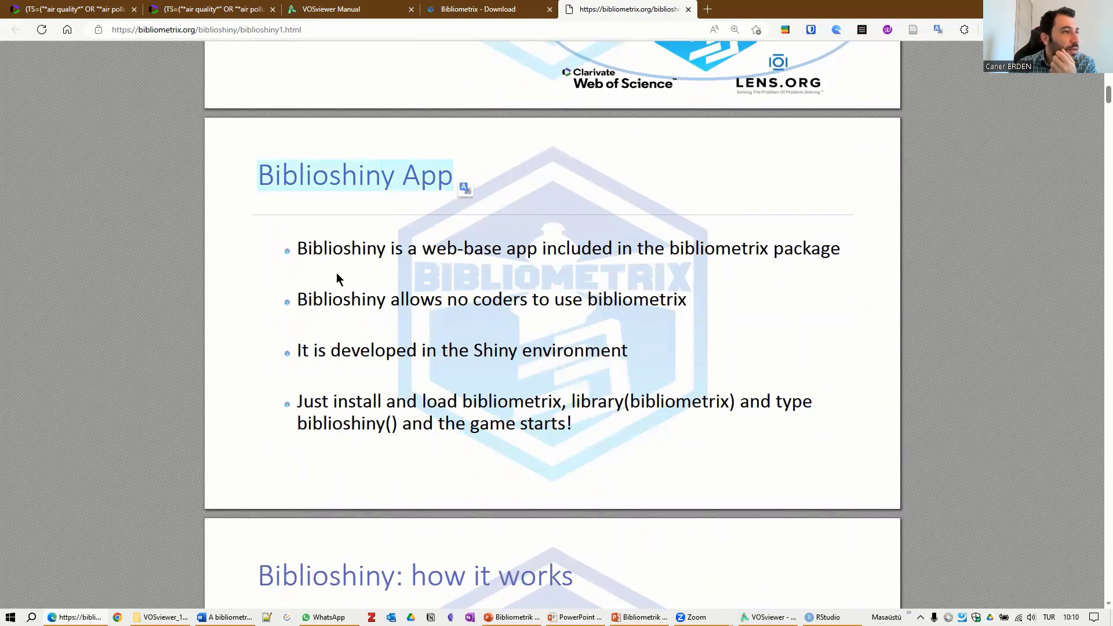
Copy library(bibliometrix) from the Biblioshiny App slide, switch to RStudio, and run library(bibliometrix) in the console
{"action": "left_click", "coordinate": [594, 403]}
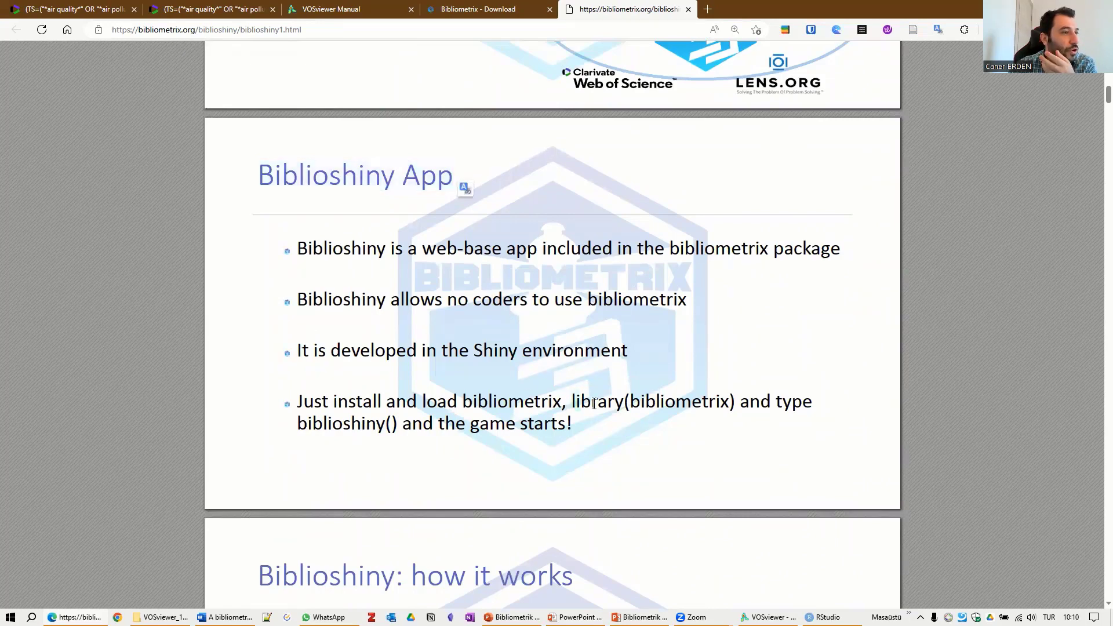
{"action": "left_click_drag", "start_coordinate": [594, 403], "coordinate": [737, 406]}
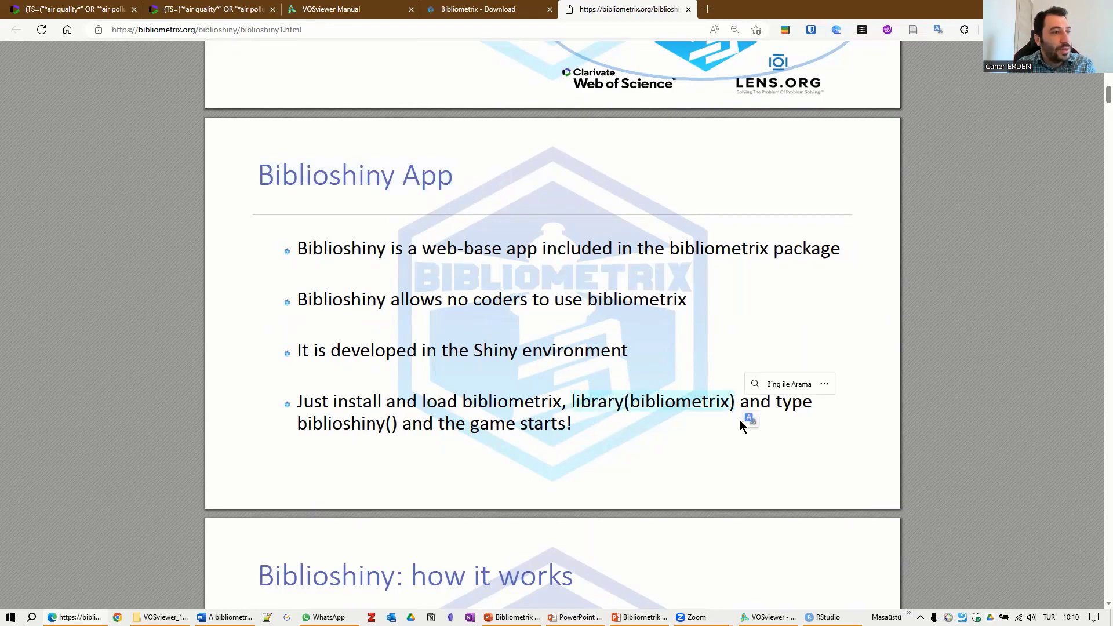
{"action": "key", "text": "ctrl+c"}
{"action": "left_click", "coordinate": [824, 617]}
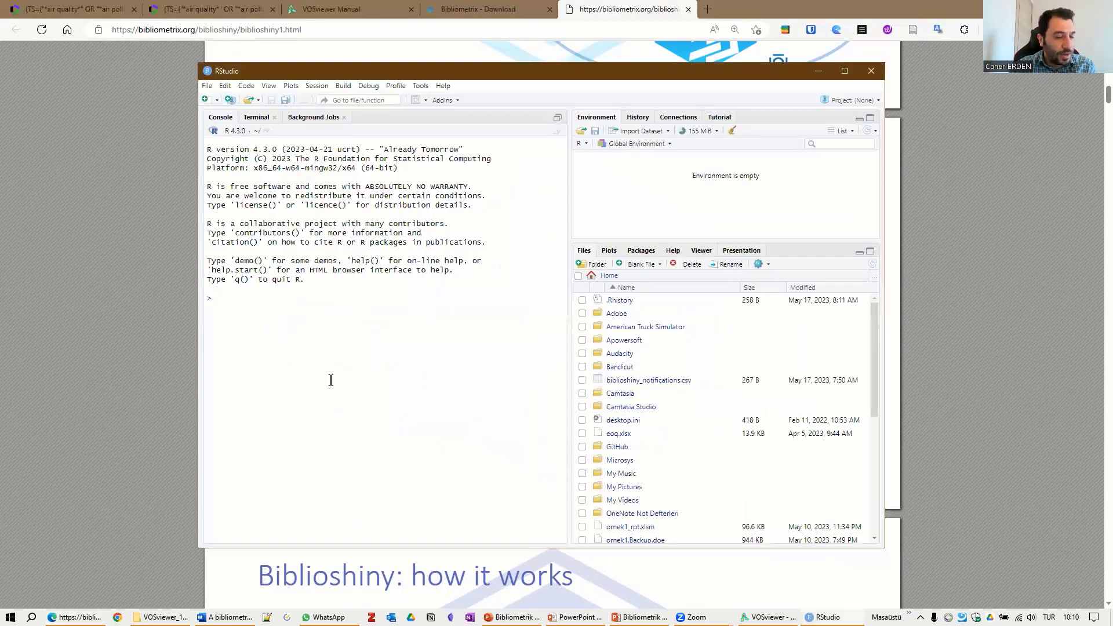
{"action": "type", "text": "librar"}
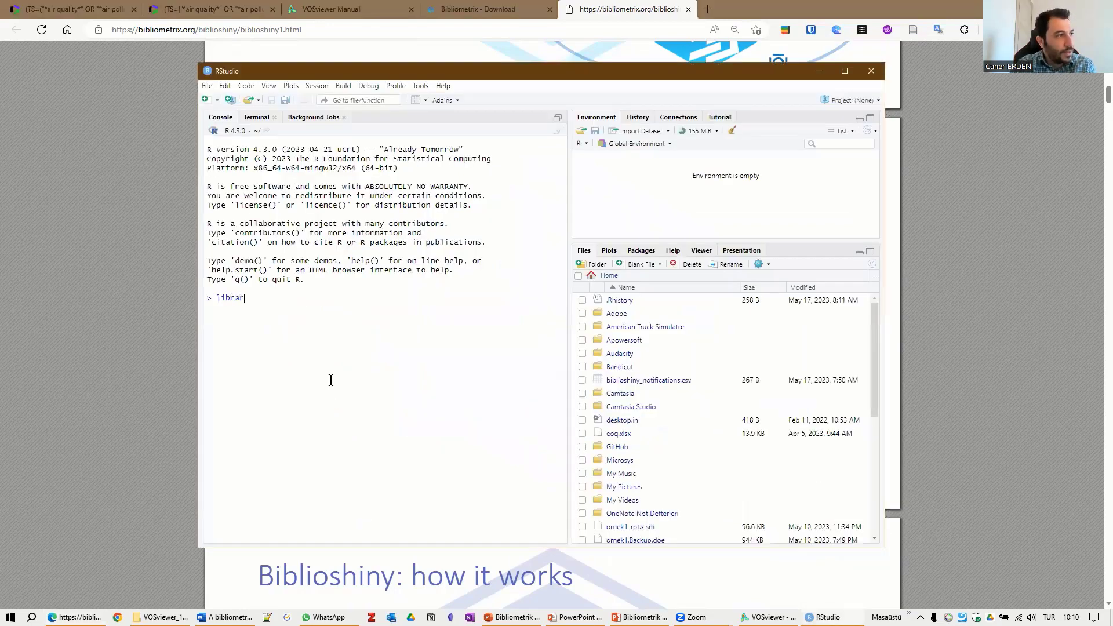
{"action": "type", "text": "y(bibl"}
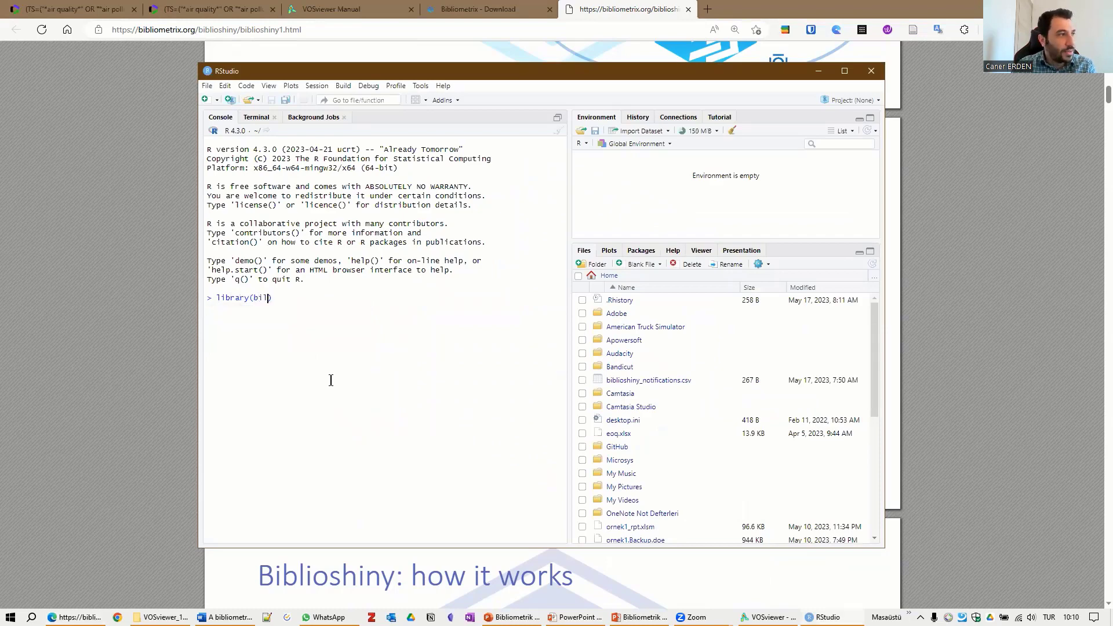
{"action": "type", "text": "iometrix"}
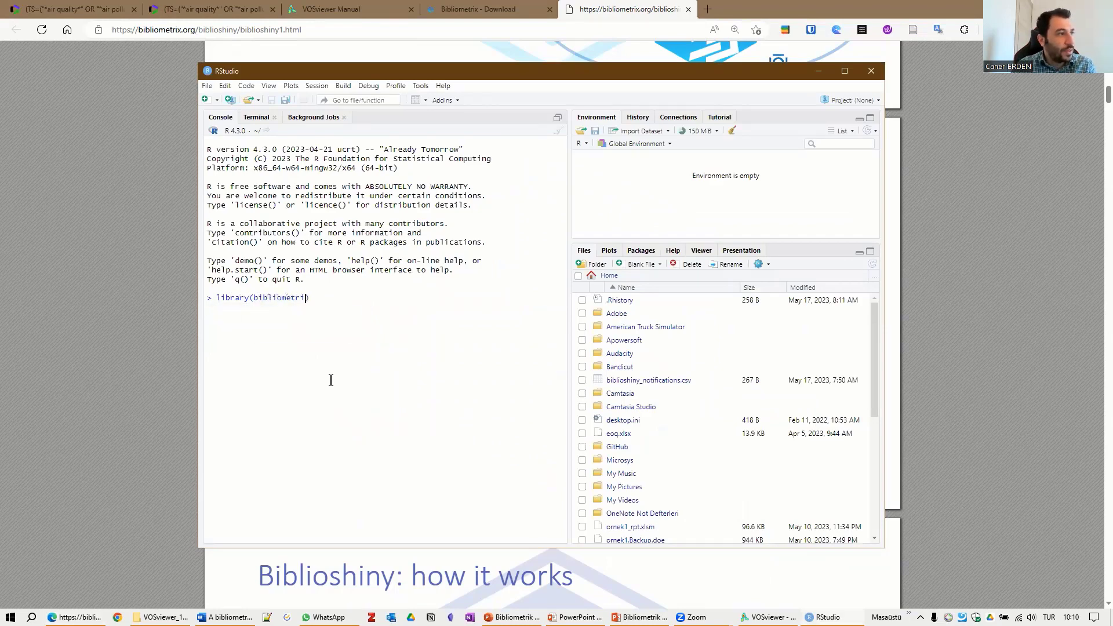
{"action": "key", "text": "Escape"}
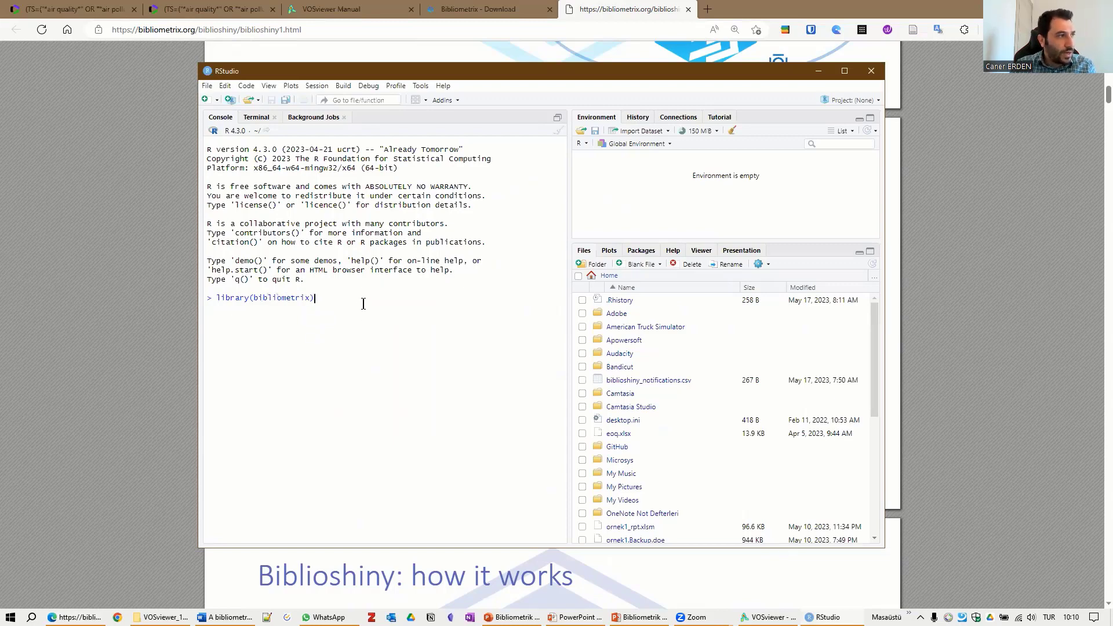
{"action": "key", "text": "Return"}
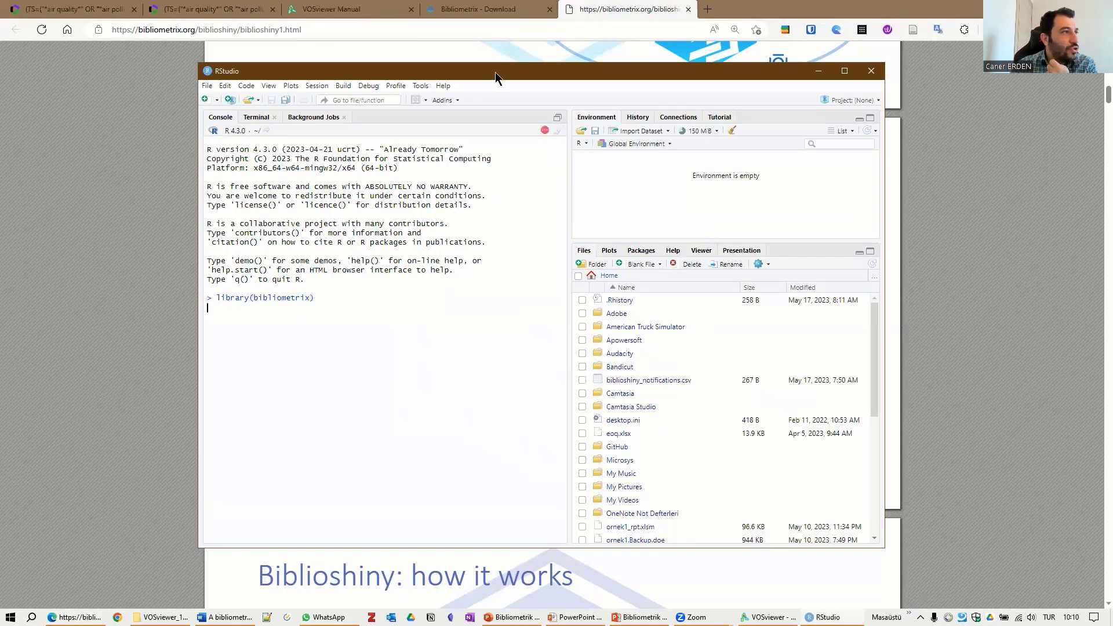
Move and resize the RStudio window beside the guide, and highlight the package's startup message in the console
{"action": "left_click_drag", "start_coordinate": [496, 72], "coordinate": [595, 47]}
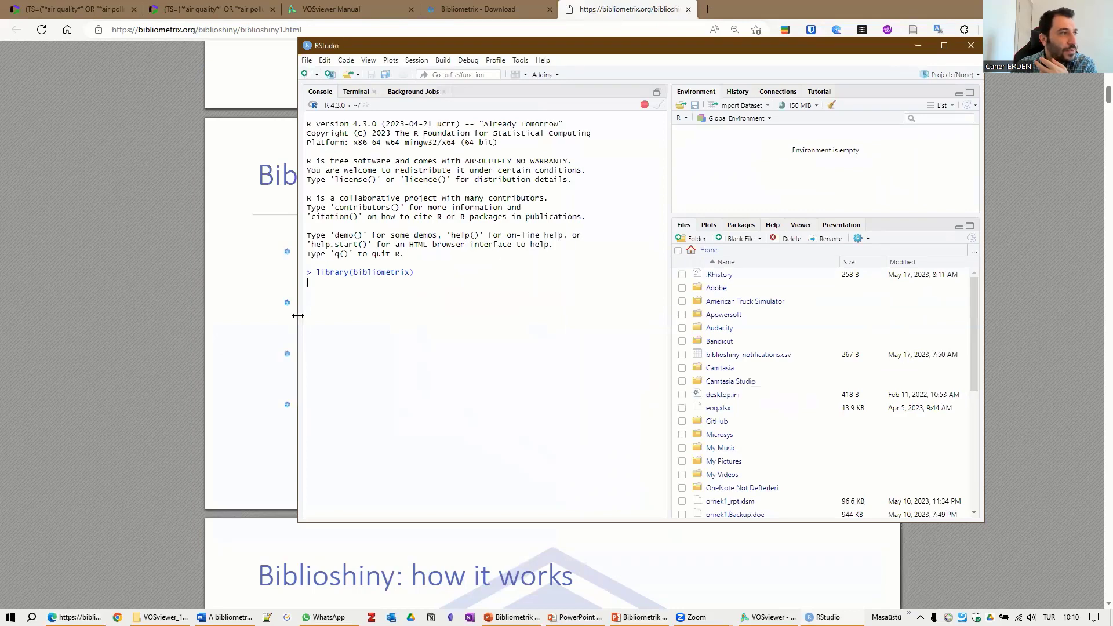
{"action": "left_click_drag", "start_coordinate": [296, 314], "coordinate": [686, 316]}
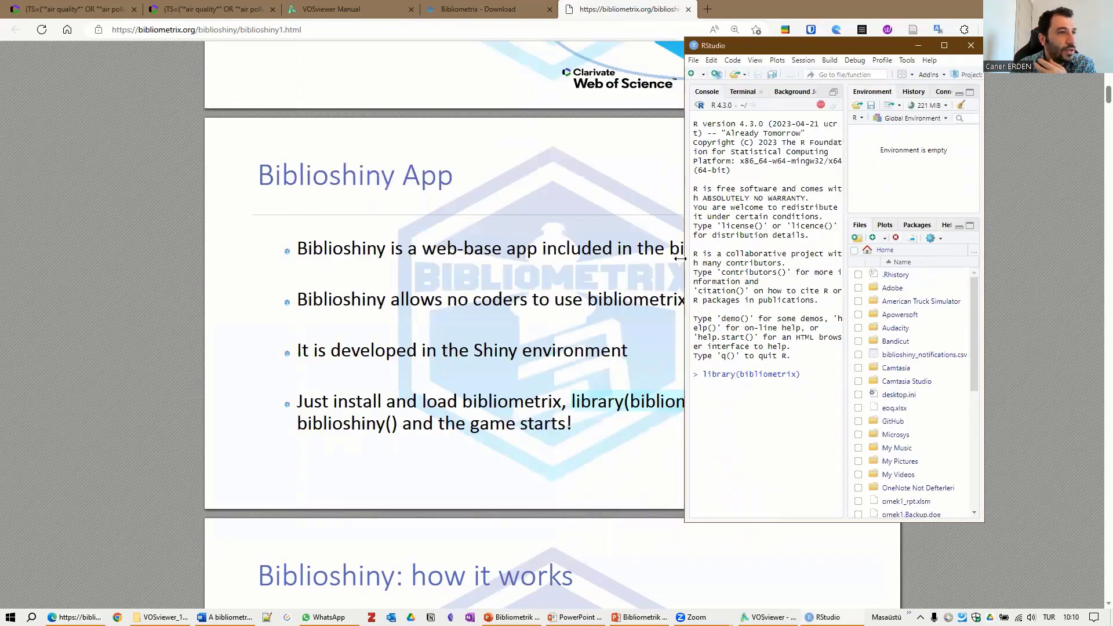
{"action": "left_click_drag", "start_coordinate": [685, 257], "coordinate": [597, 257]}
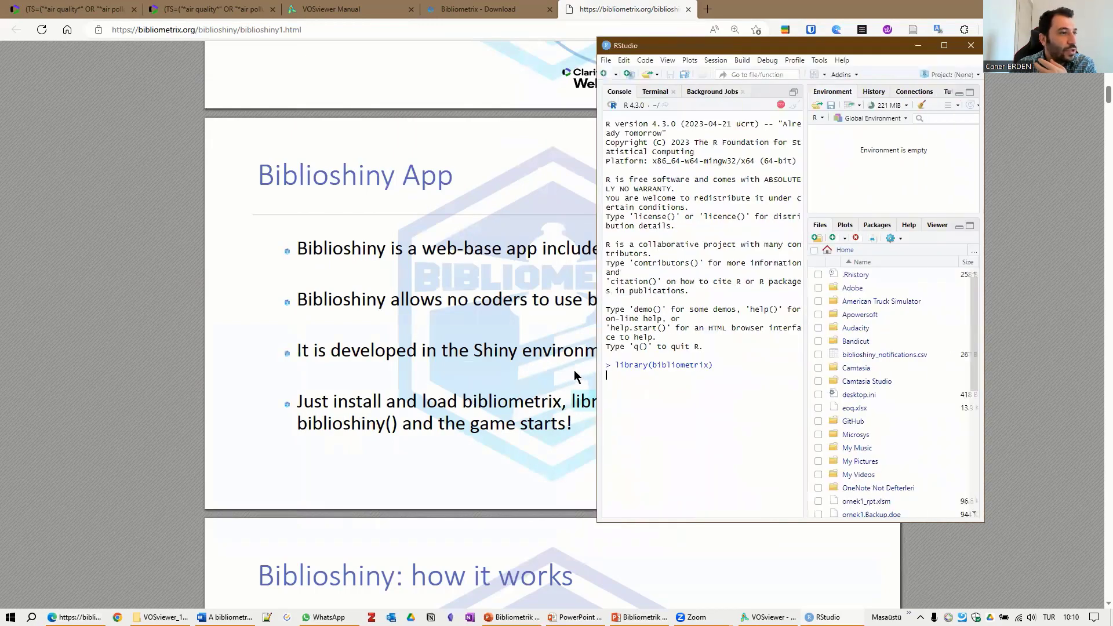
{"action": "left_click_drag", "start_coordinate": [594, 363], "coordinate": [415, 373]}
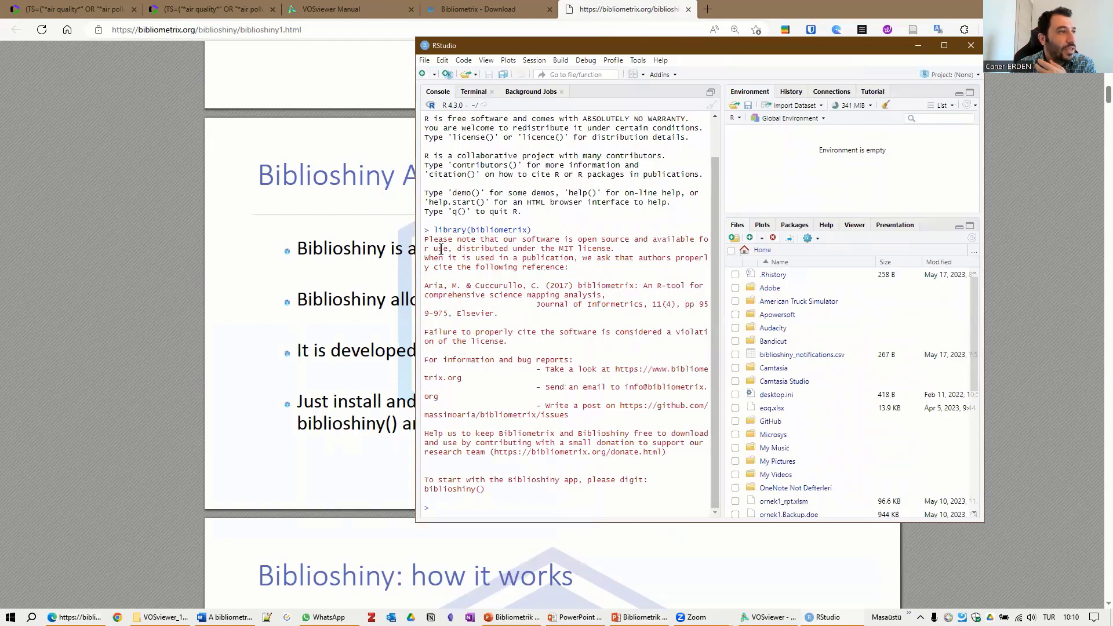
{"action": "left_click_drag", "start_coordinate": [429, 239], "coordinate": [434, 248]}
{"action": "left_click_drag", "start_coordinate": [467, 298], "coordinate": [652, 487]}
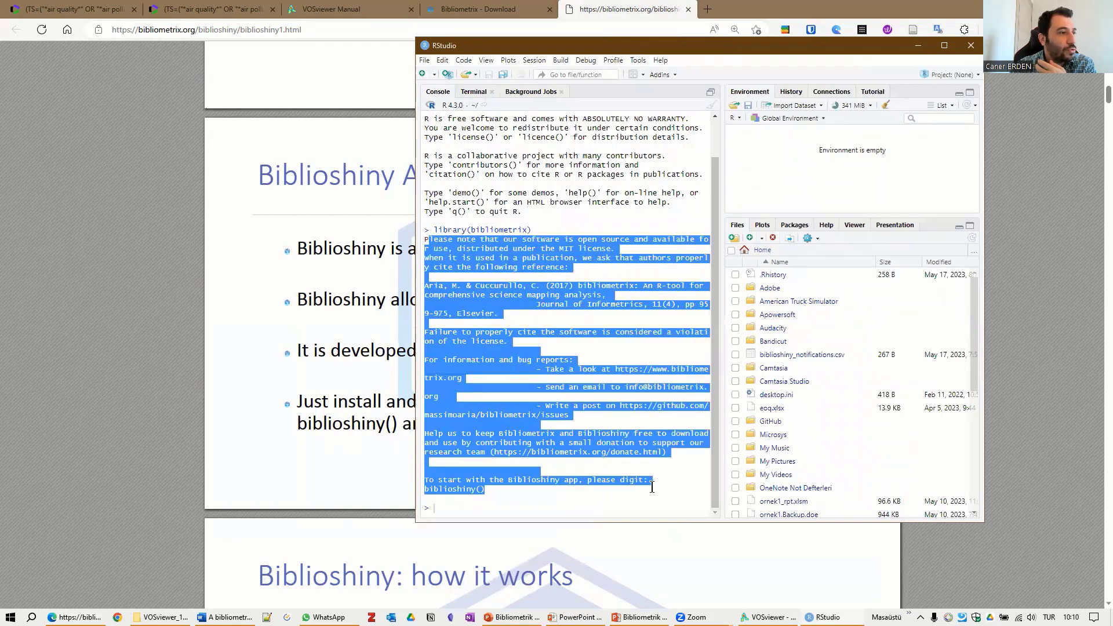
{"action": "left_click", "coordinate": [487, 436]}
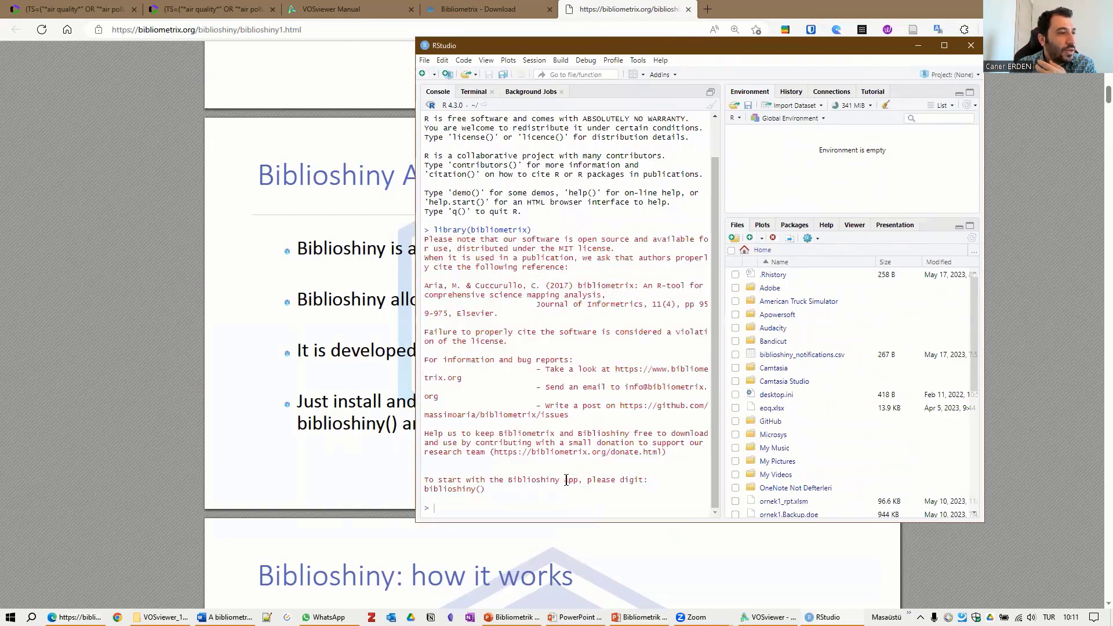
Run biblioshiny() in the console to launch the web app, and expand its Data section
{"action": "type", "text": "b"}
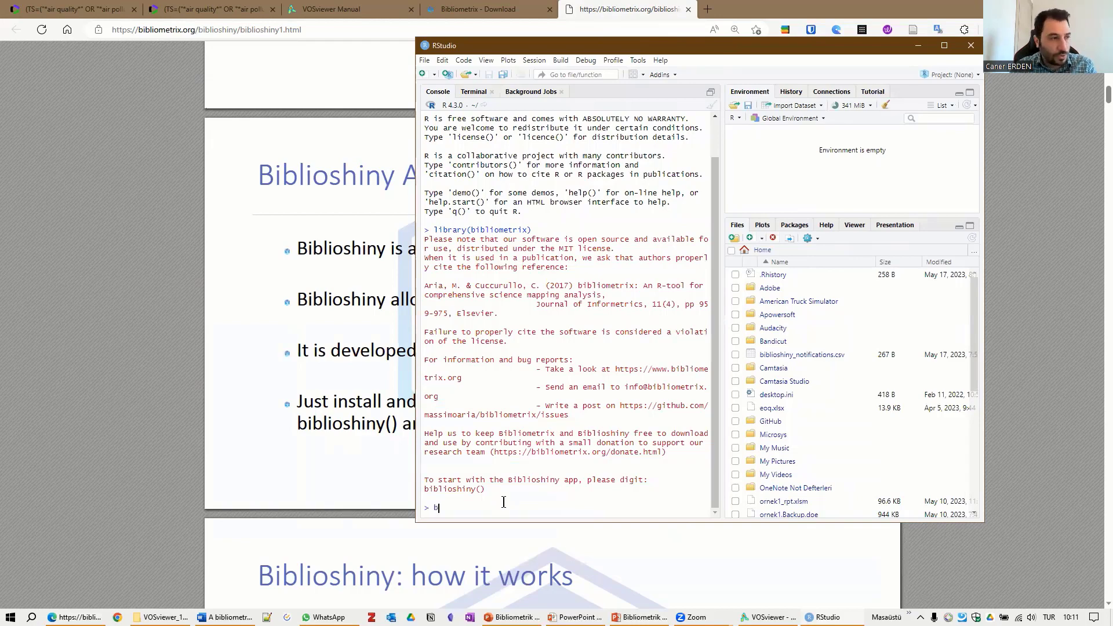
{"action": "type", "text": "iblioshiny("}
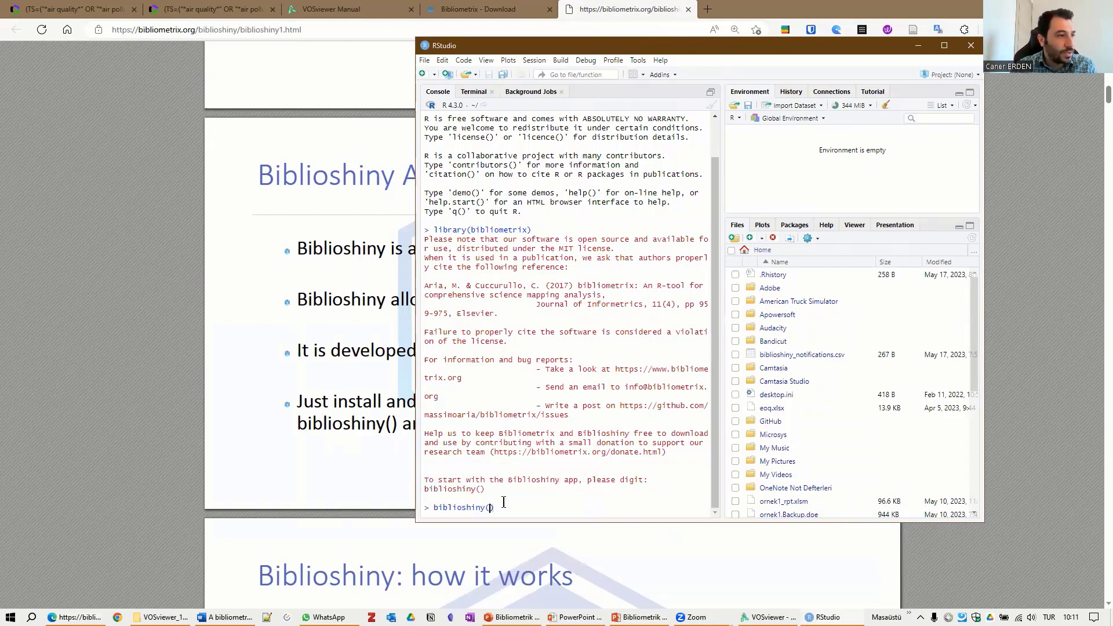
{"action": "key", "text": "Return"}
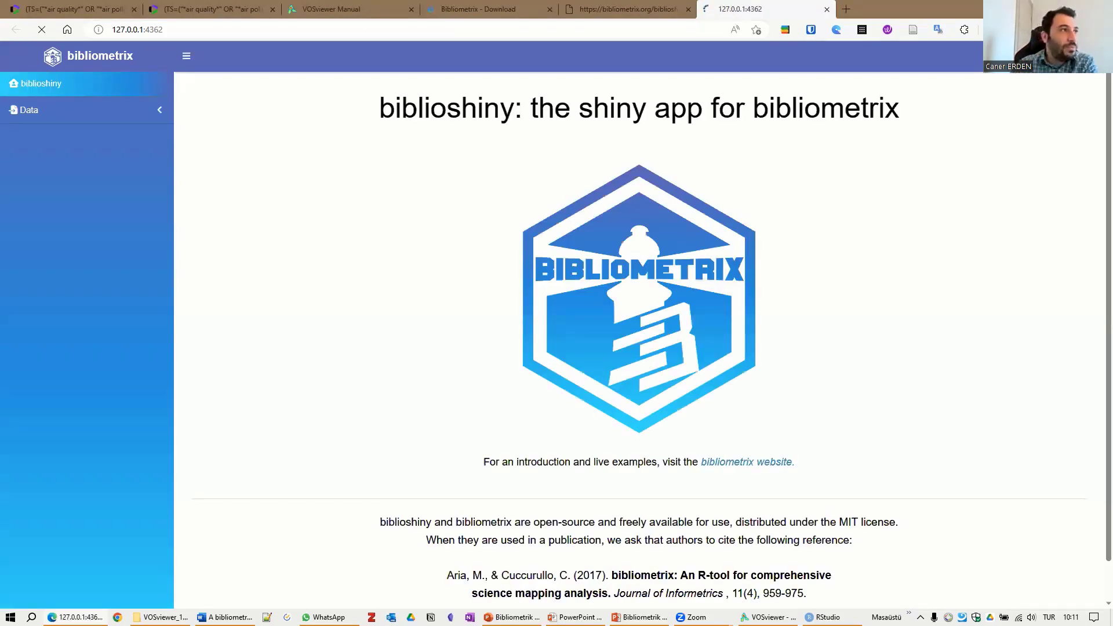
{"action": "left_click", "coordinate": [58, 108]}
{"action": "left_click", "coordinate": [55, 133]}
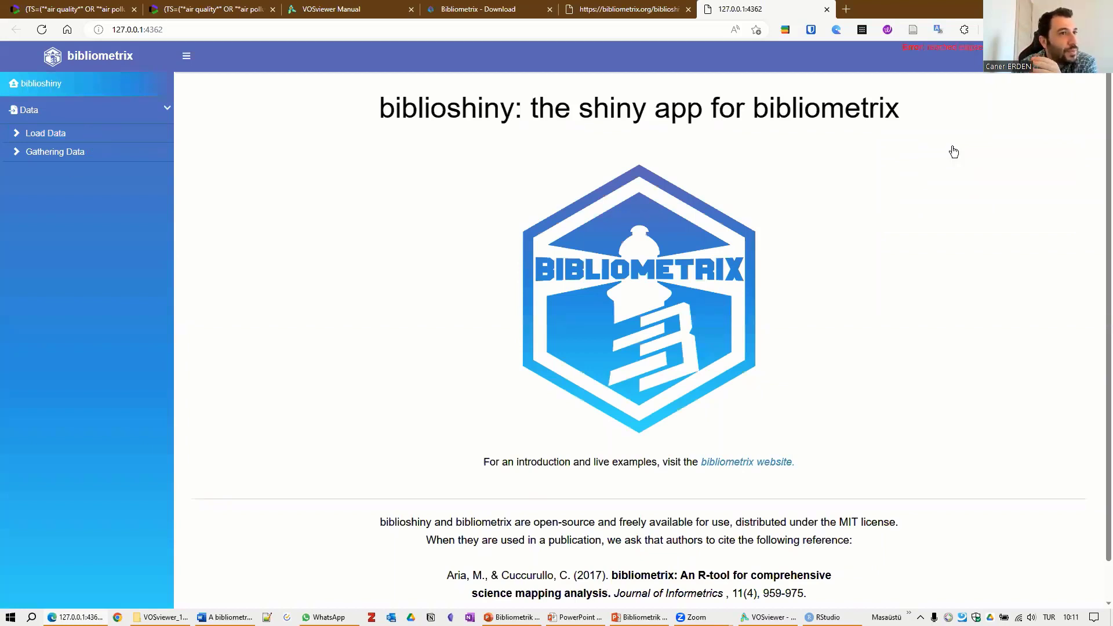
Load the sample collection on bibliometric approaches in business and management (dataset 'Management') as the working data
{"action": "left_click", "coordinate": [955, 144]}
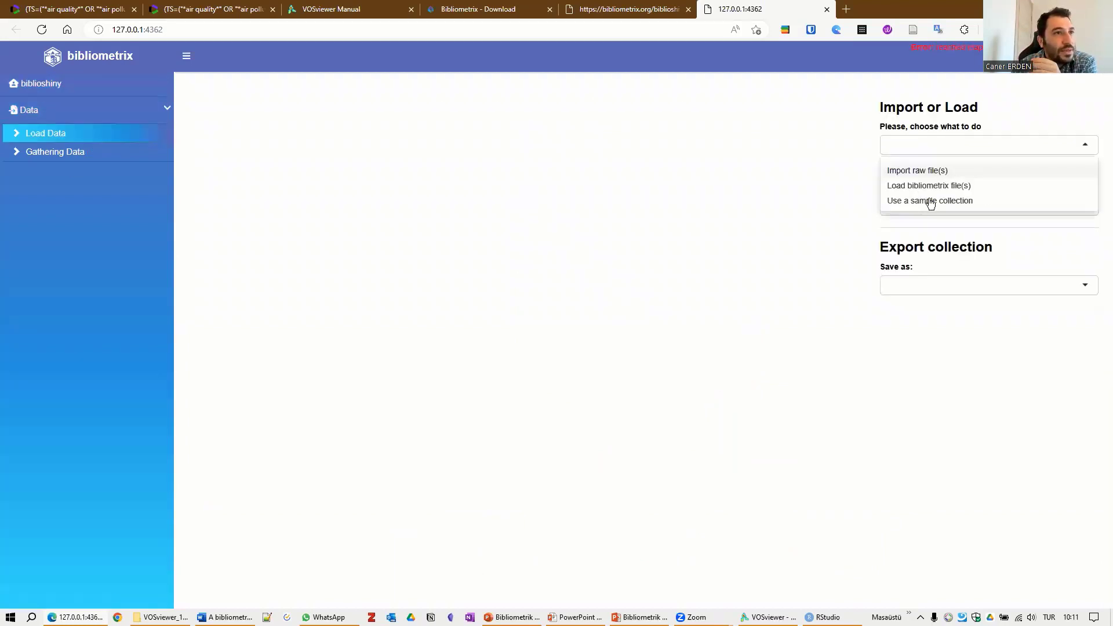
{"action": "left_click", "coordinate": [962, 204]}
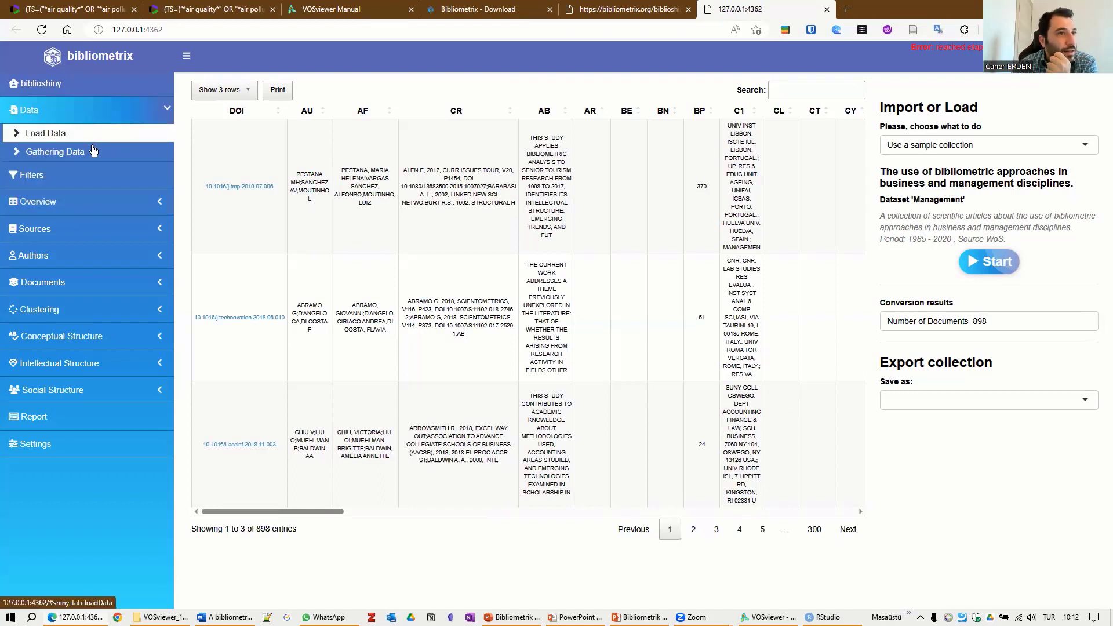
Filter the collection to publication years 2010–2020 and the ARTICLE document type only, apply the filters, and highlight the filtered document count
{"action": "left_click", "coordinate": [88, 178]}
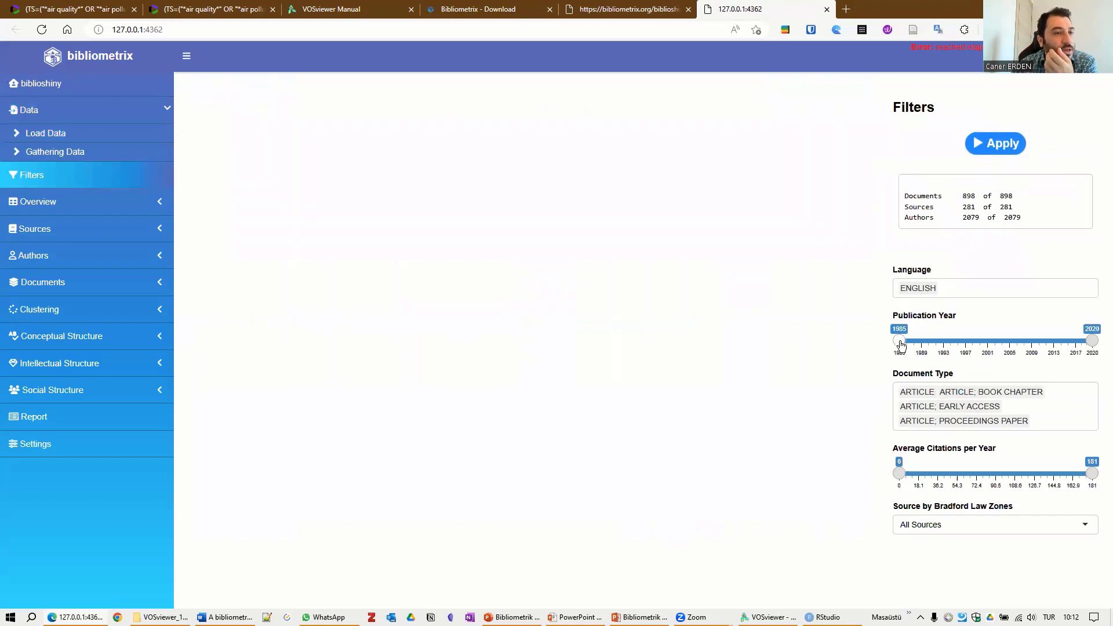
{"action": "left_click_drag", "start_coordinate": [901, 345], "coordinate": [1038, 344]}
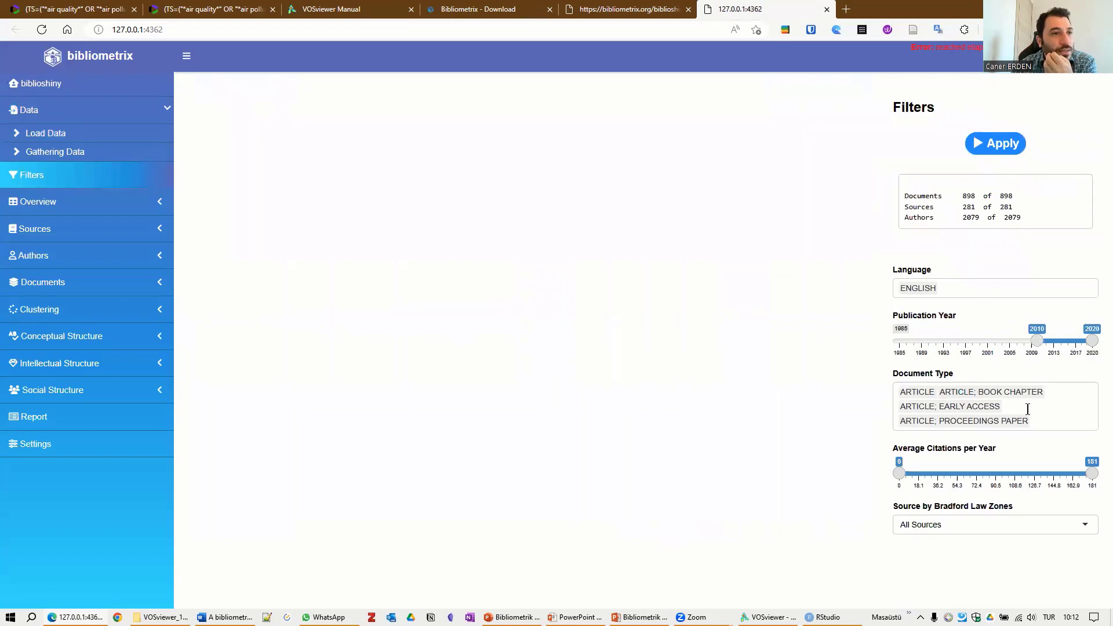
{"action": "left_click", "coordinate": [1046, 421]}
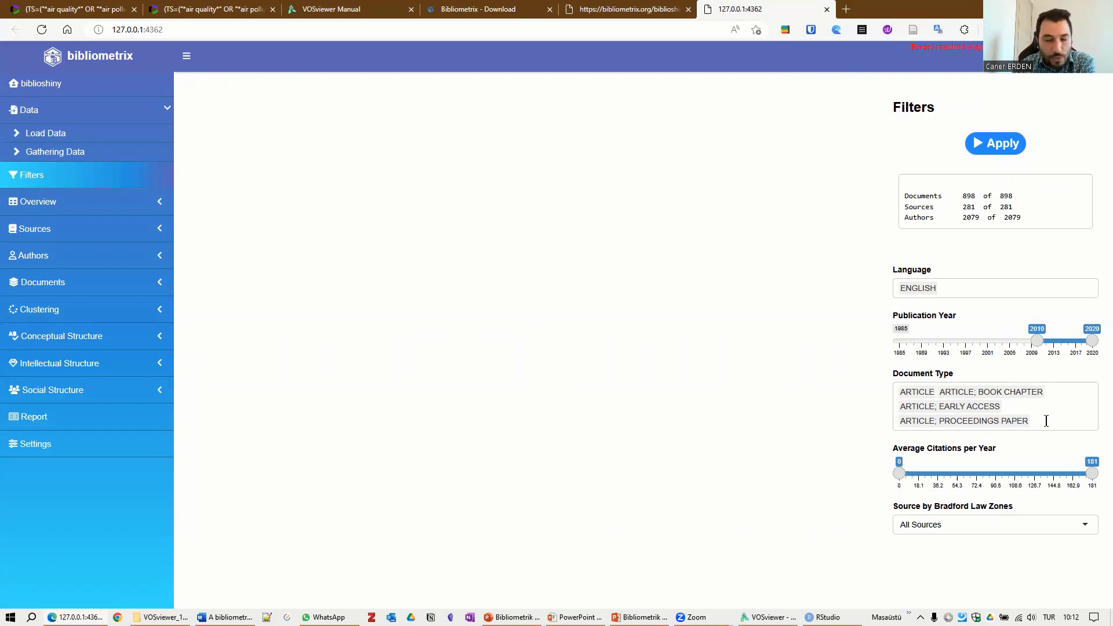
{"action": "key", "text": "BackSpace"}
{"action": "key", "text": "BackSpace"}
{"action": "key", "text": "BackSpace"}
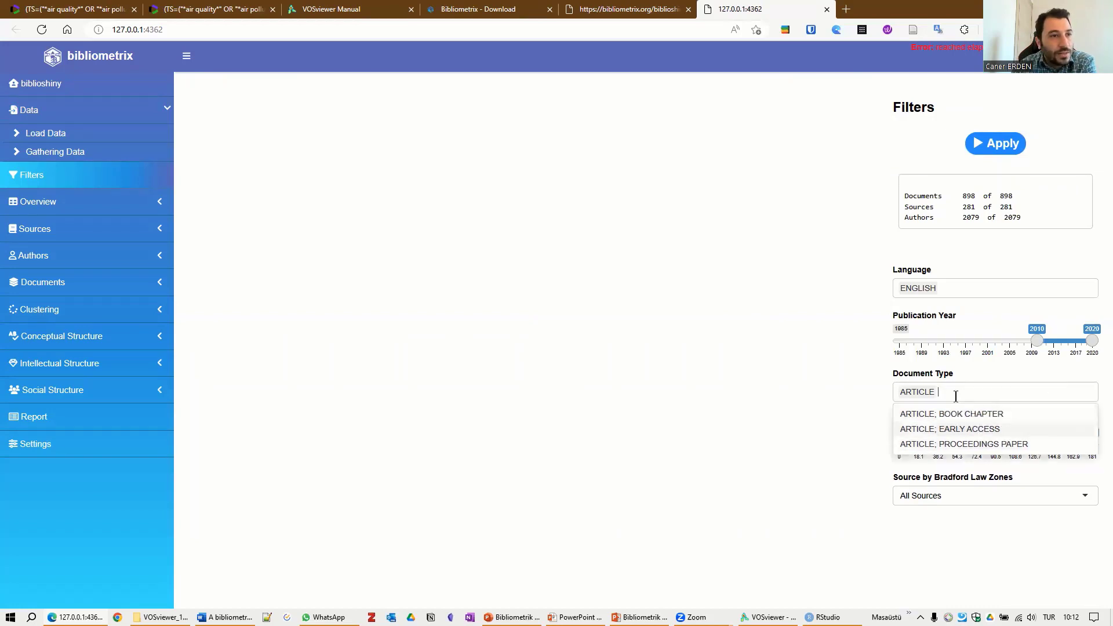
{"action": "left_click", "coordinate": [851, 398]}
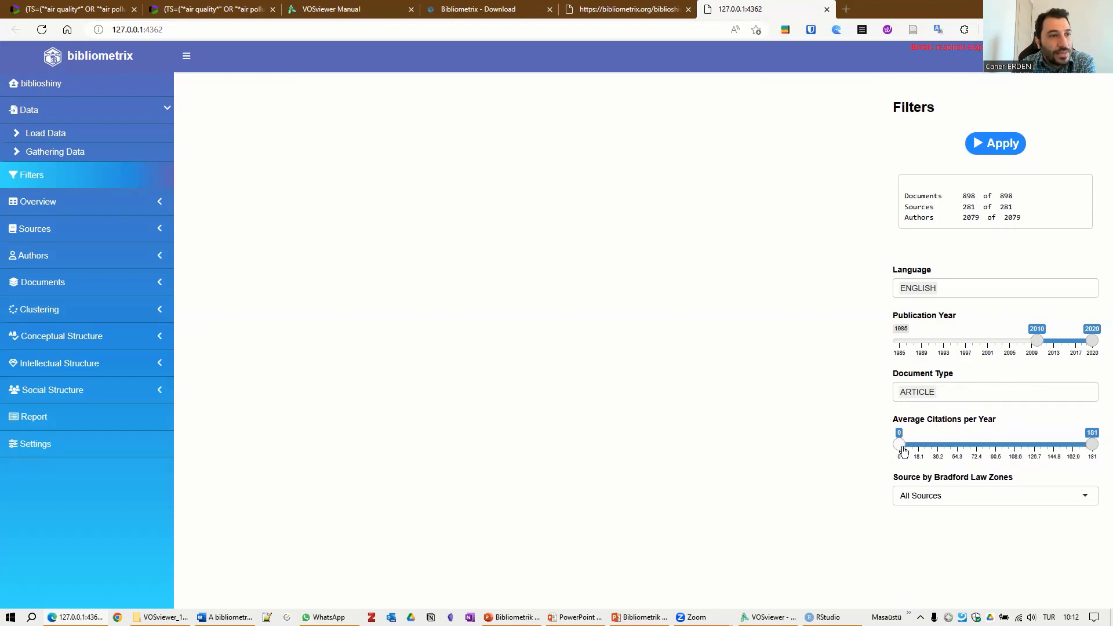
{"action": "left_click", "coordinate": [1008, 148]}
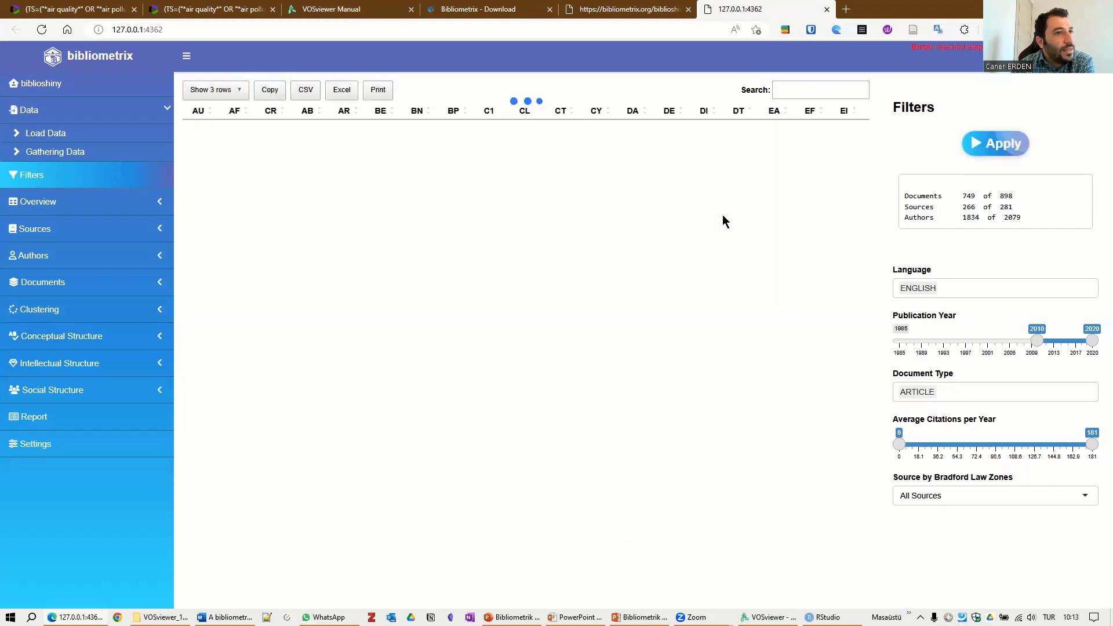
{"action": "double_click", "coordinate": [968, 197]}
Open the Main Information overview and examine its timespan, sources, documents, annual growth rate, authors and single-authored document authors
{"action": "left_click", "coordinate": [118, 203]}
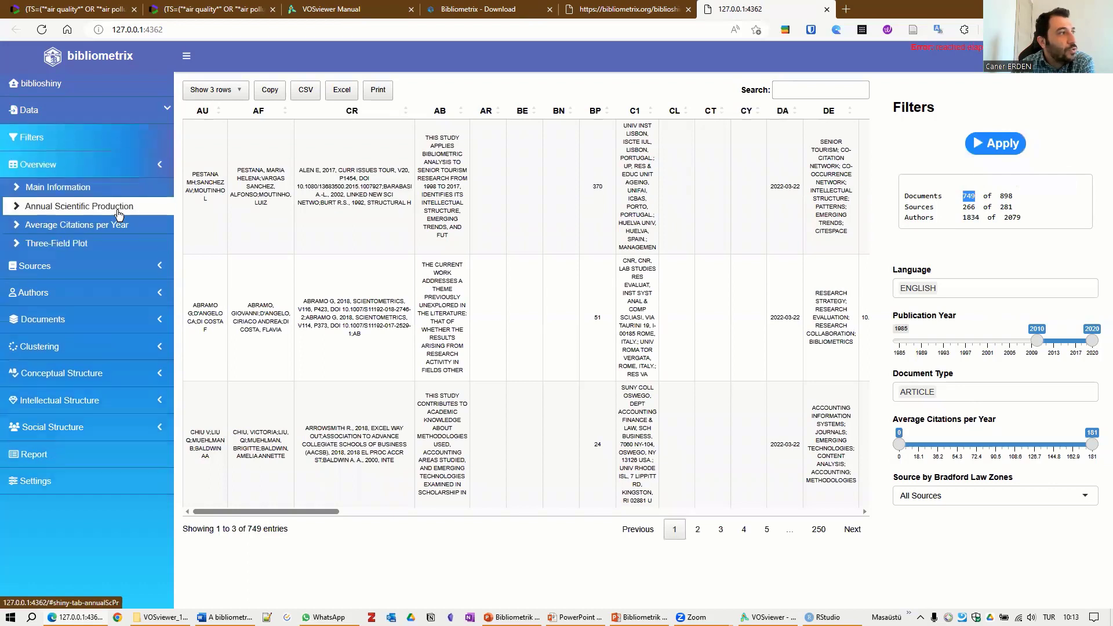
{"action": "left_click", "coordinate": [122, 189]}
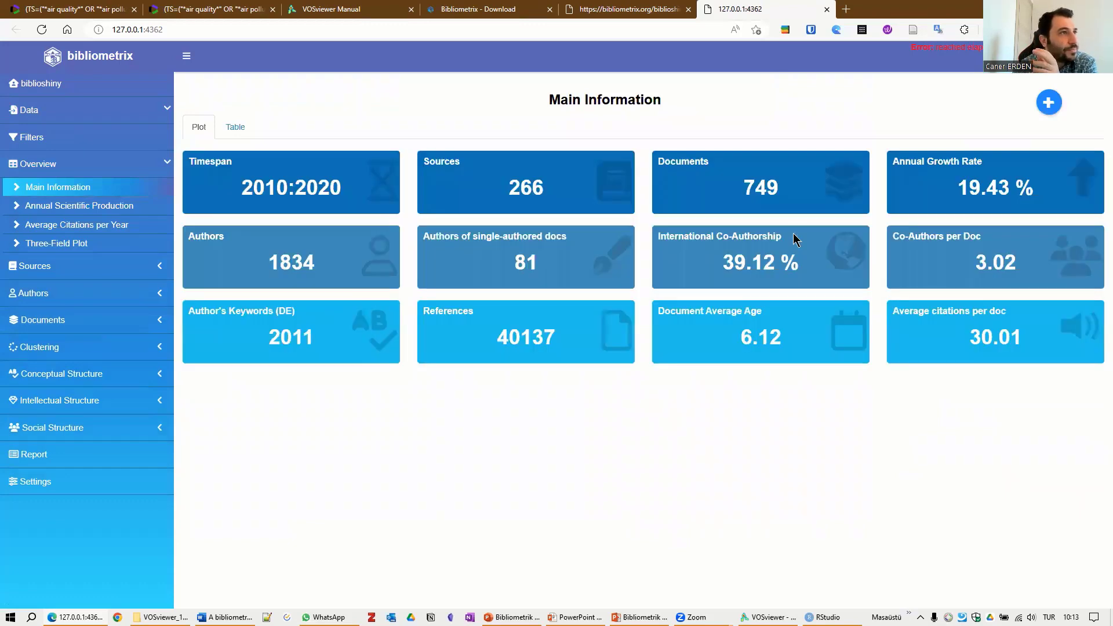
{"action": "left_click_drag", "start_coordinate": [550, 98], "coordinate": [673, 116]}
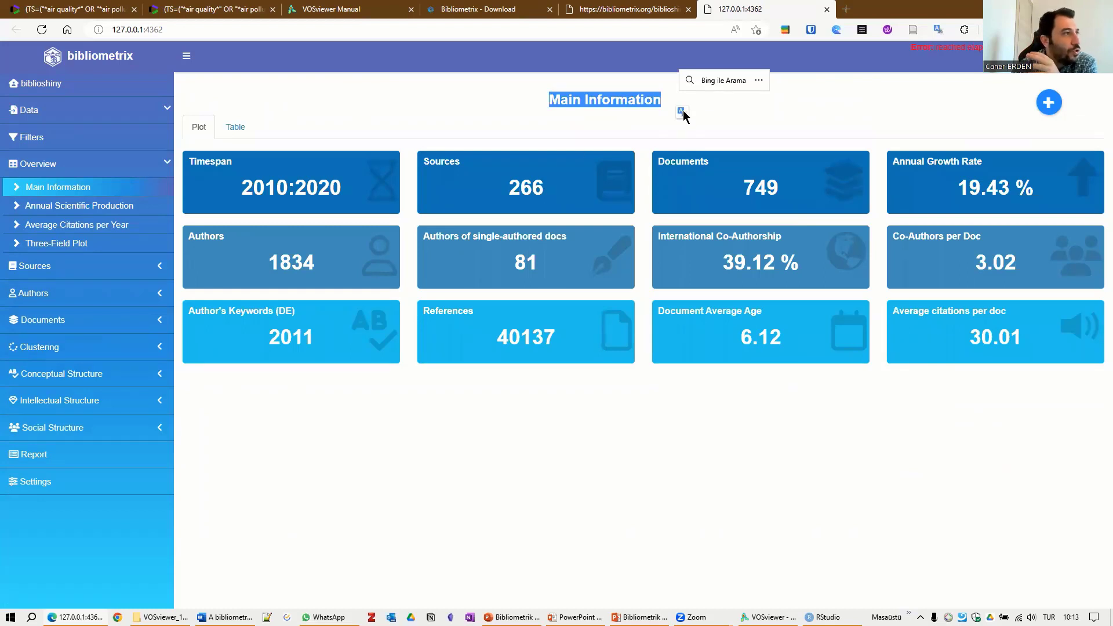
{"action": "left_click_drag", "start_coordinate": [240, 187], "coordinate": [337, 192]}
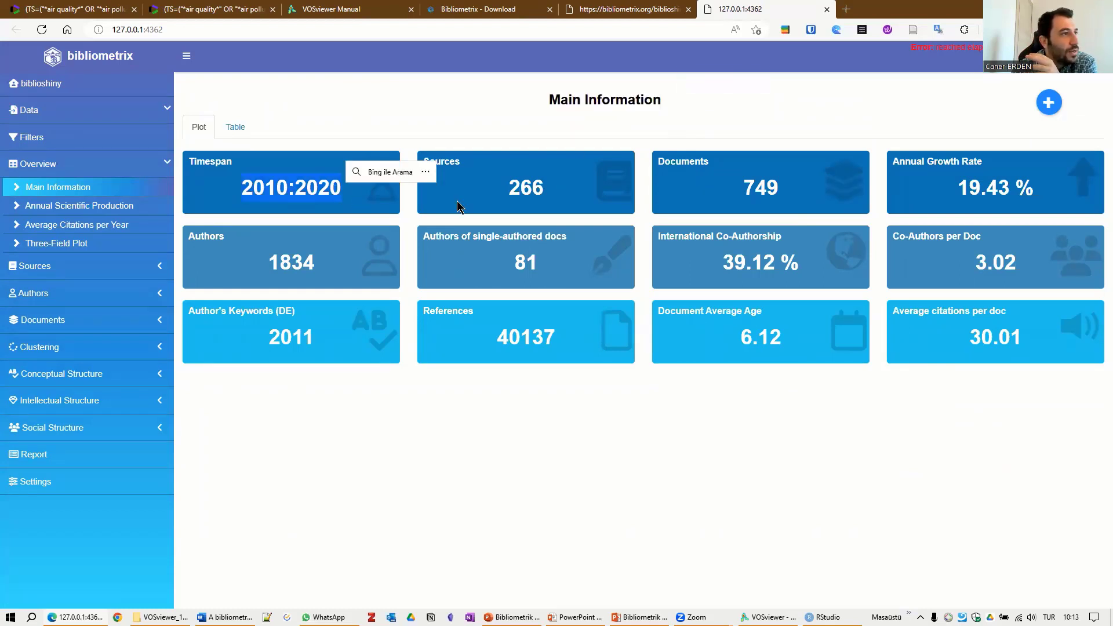
{"action": "left_click_drag", "start_coordinate": [508, 188], "coordinate": [539, 197]}
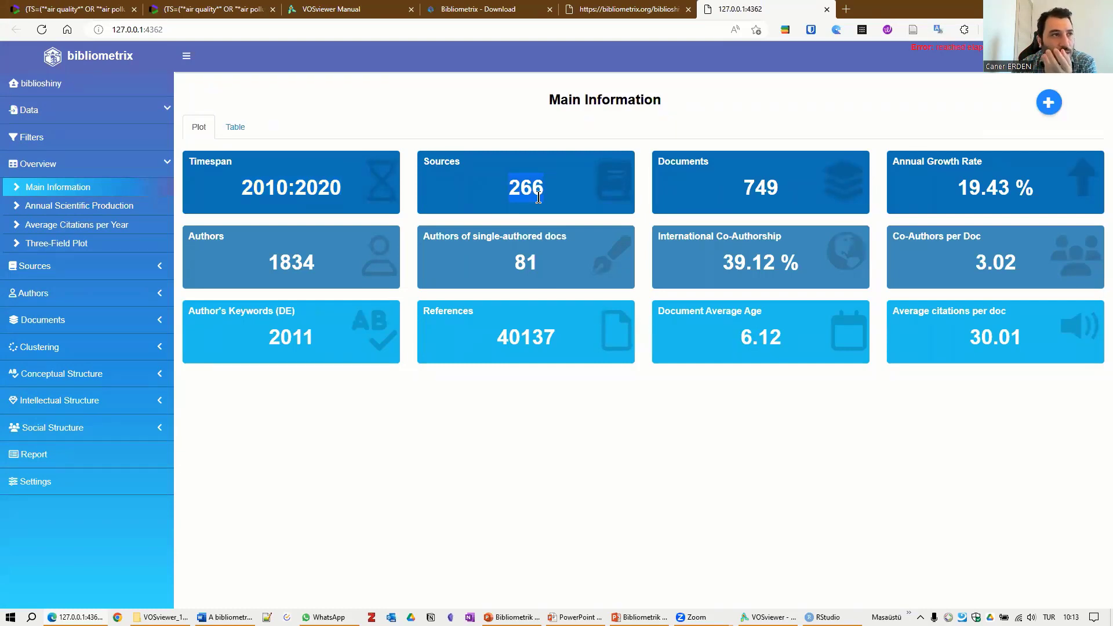
{"action": "left_click", "coordinate": [531, 208]}
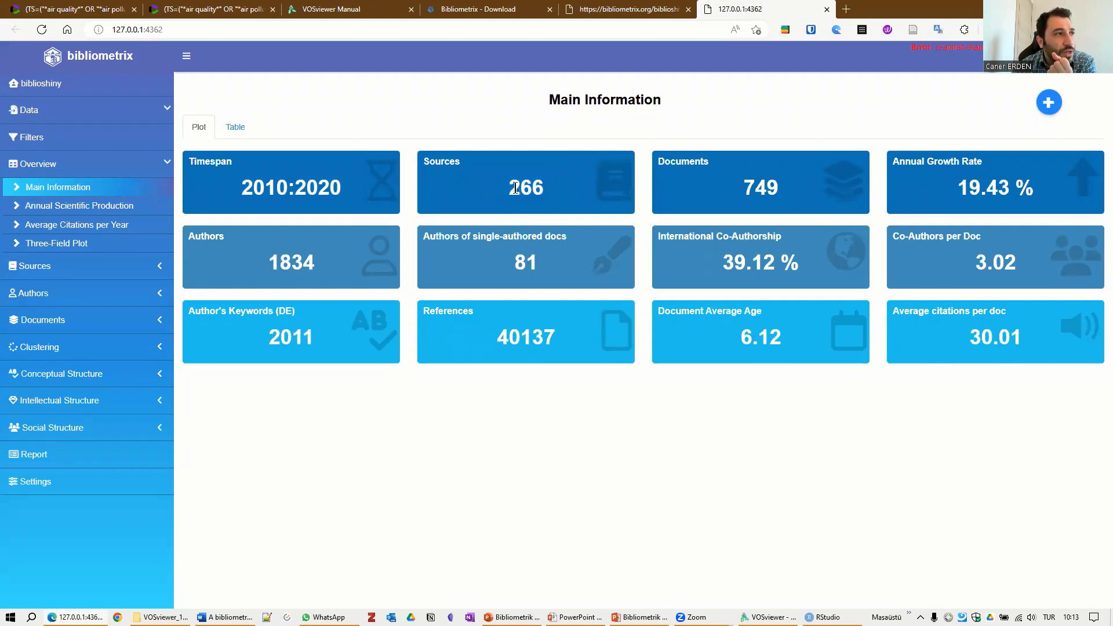
{"action": "left_click_drag", "start_coordinate": [520, 187], "coordinate": [638, 204]}
{"action": "left_click_drag", "start_coordinate": [738, 191], "coordinate": [790, 191]}
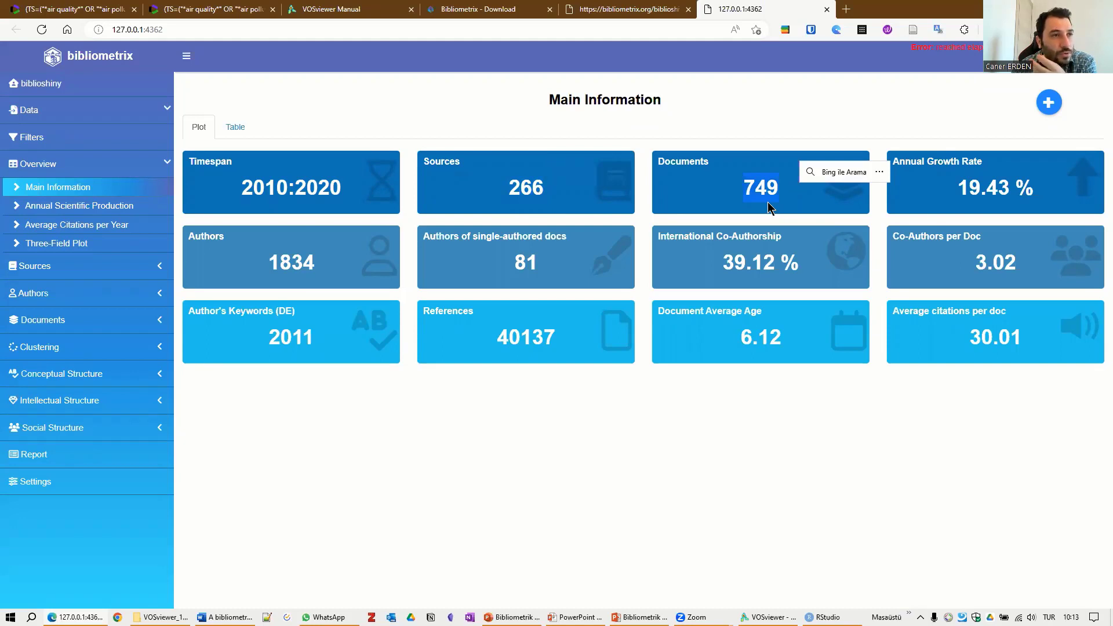
{"action": "left_click", "coordinate": [768, 202]}
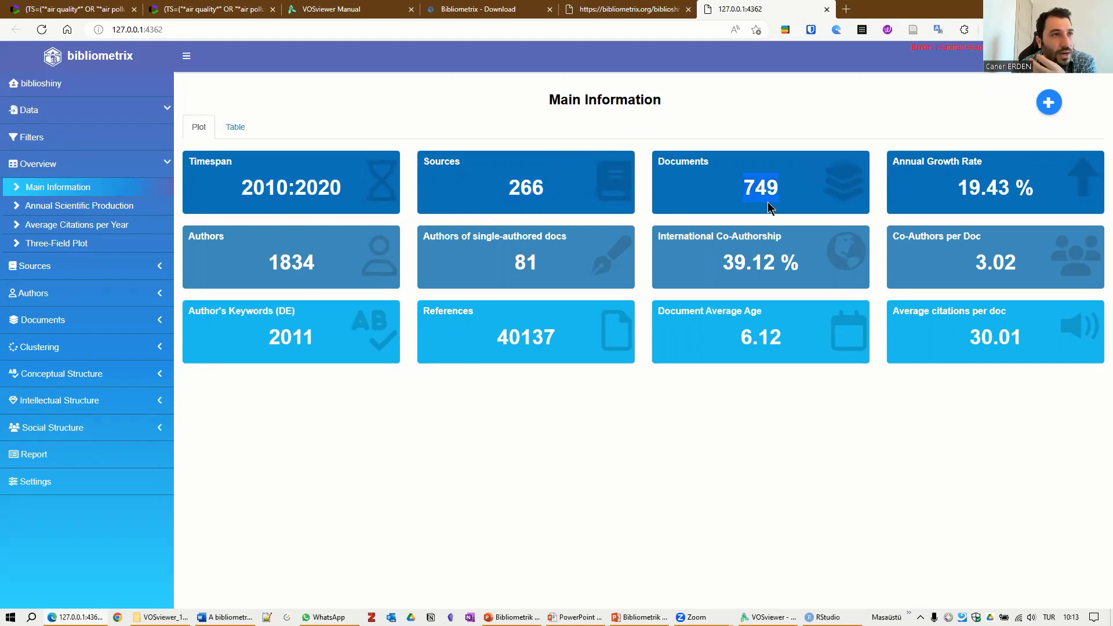
{"action": "triple_click", "coordinate": [1038, 192]}
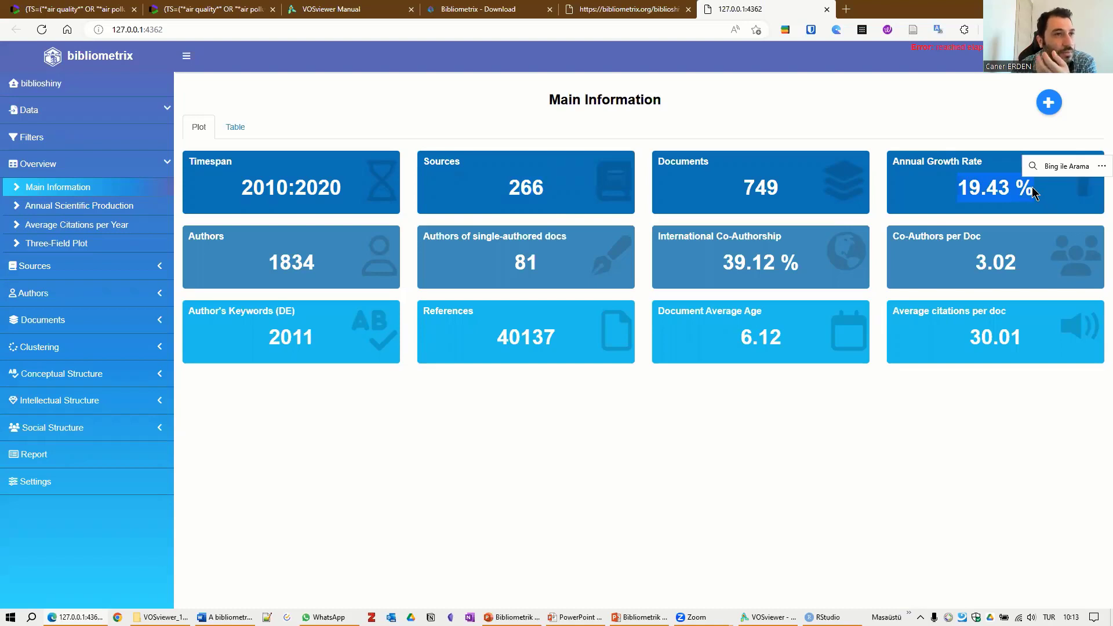
{"action": "left_click_drag", "start_coordinate": [255, 262], "coordinate": [348, 267]}
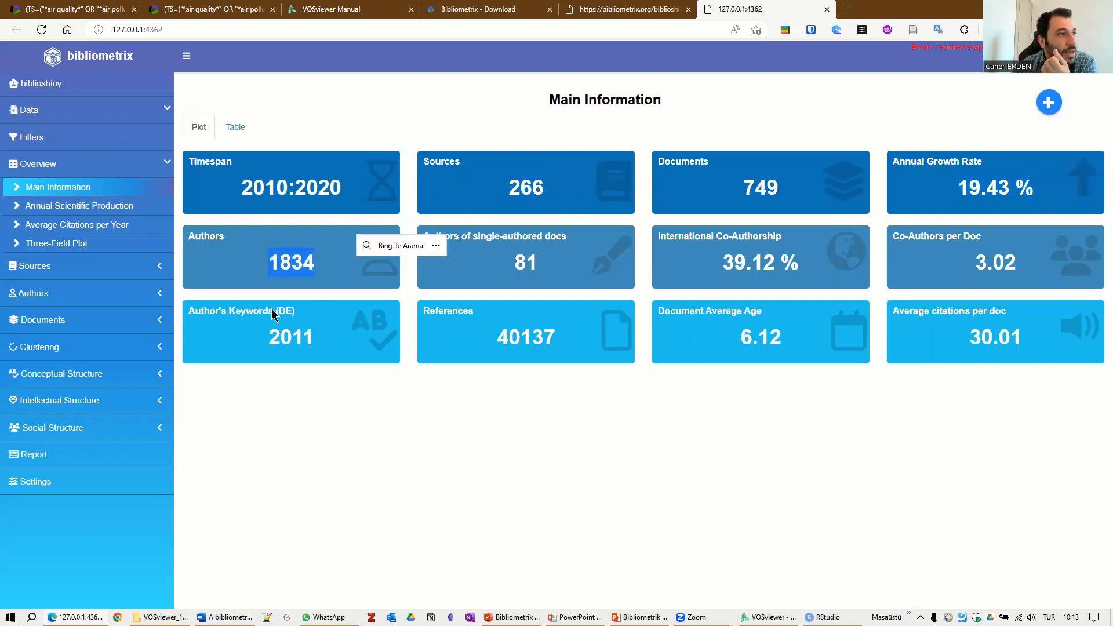
{"action": "left_click_drag", "start_coordinate": [500, 270], "coordinate": [551, 268]}
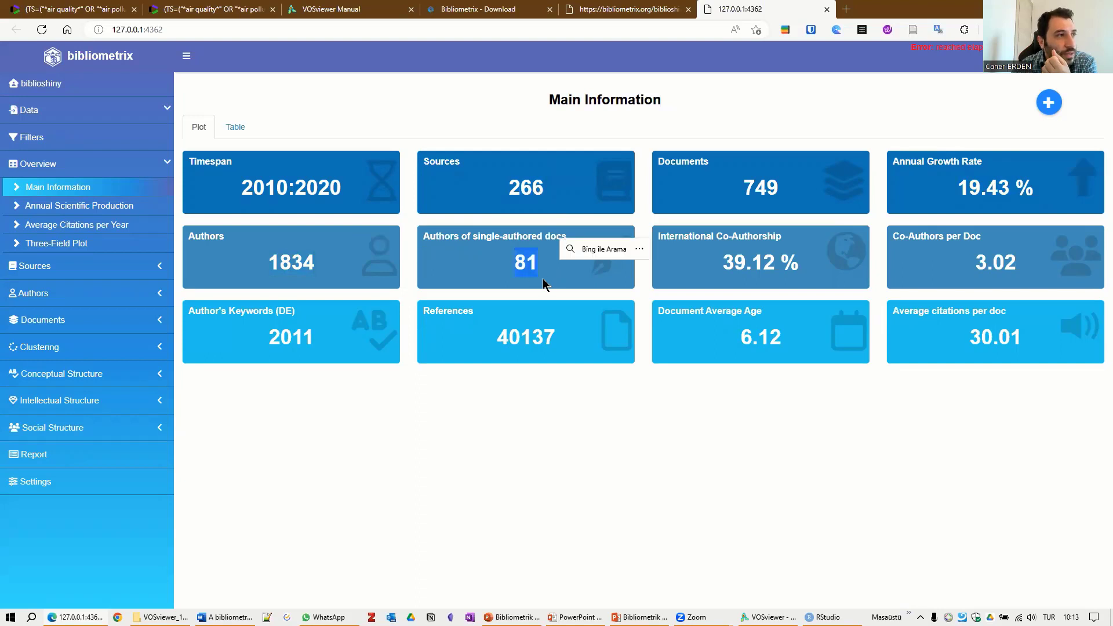